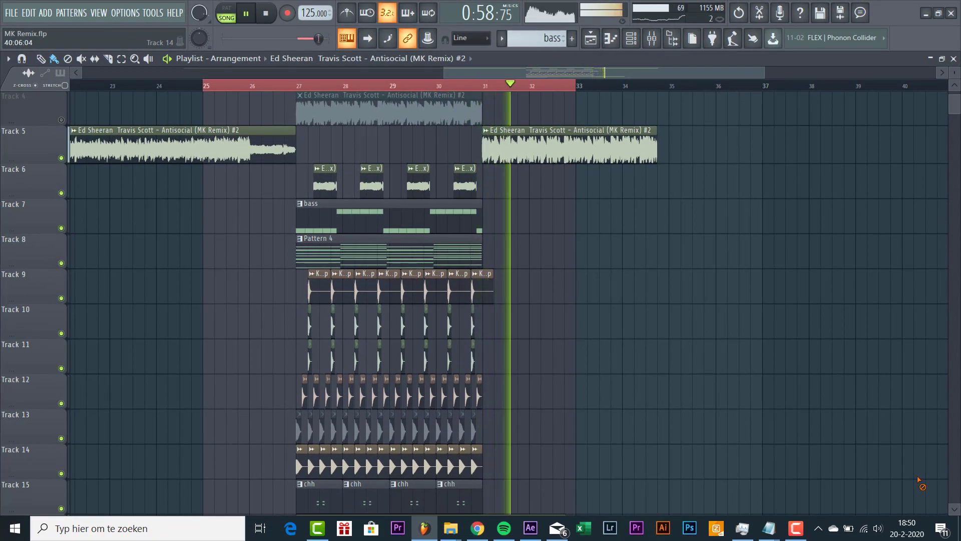
# Play the kick loop from bar 27 and unmute the SL_HAT_22 hats on Track 12.
pyautogui.press('space')
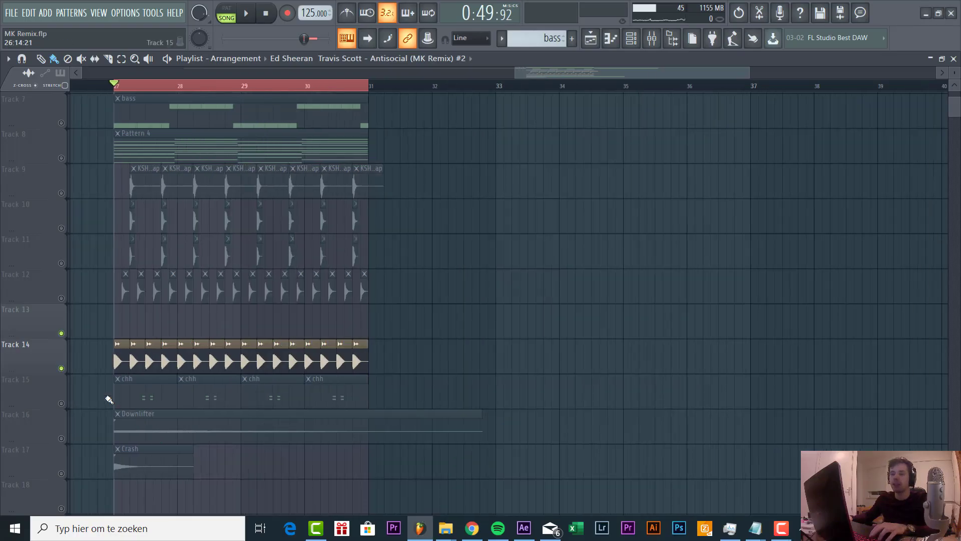
pyautogui.press('space')
pyautogui.keyDown('ctrl'); pyautogui.scroll(4, 166, 368); pyautogui.keyUp('ctrl')
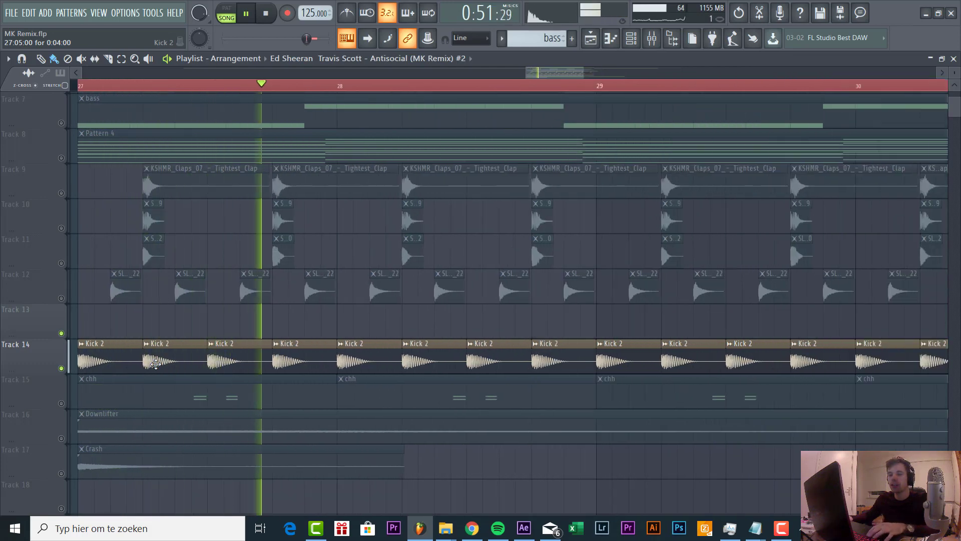
pyautogui.scroll(-3, 155, 364)
pyautogui.click(61, 298)
pyautogui.scroll(3, 75, 299)
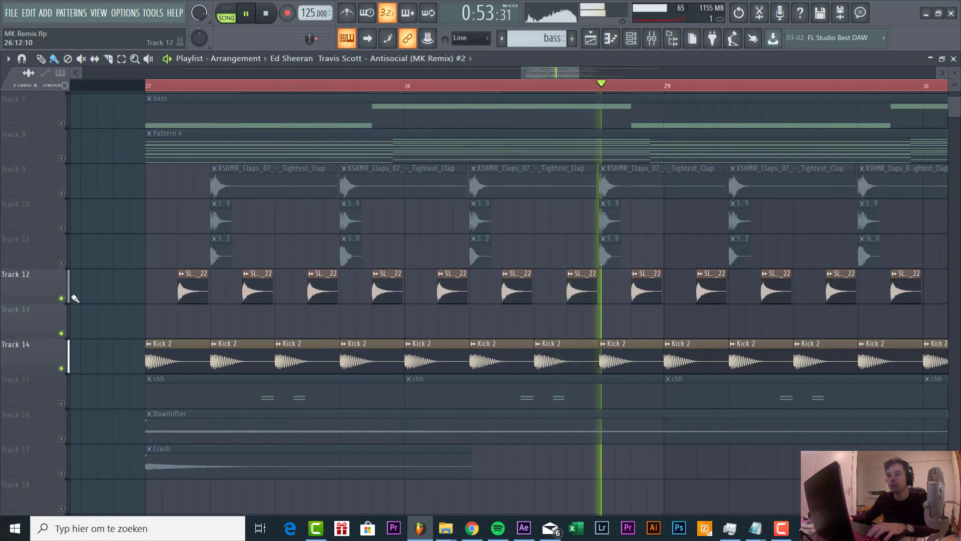
pyautogui.scroll(3, 168, 318)
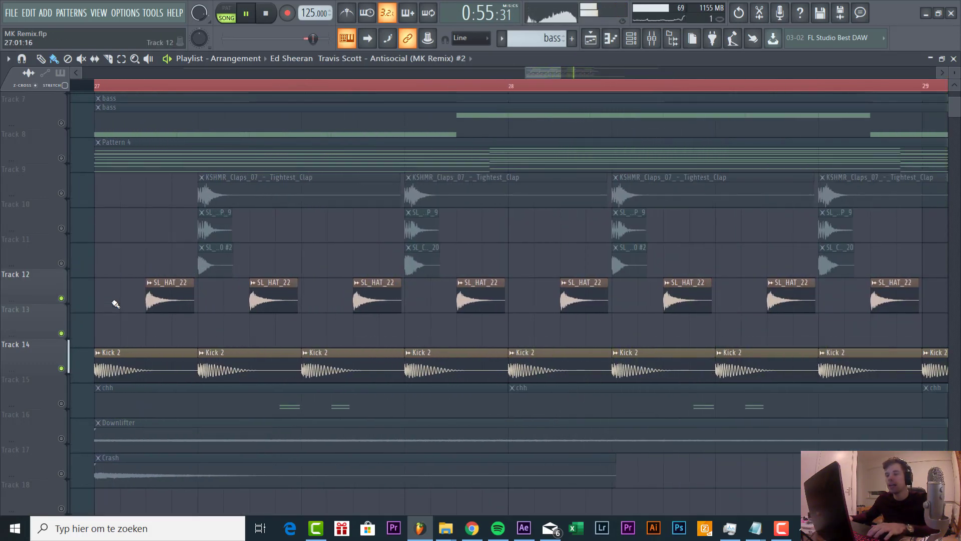
# Unmute the layered claps on Tracks 9, 10 and 11 while the loop plays.
pyautogui.scroll(3, 103, 323)
pyautogui.click(61, 298)
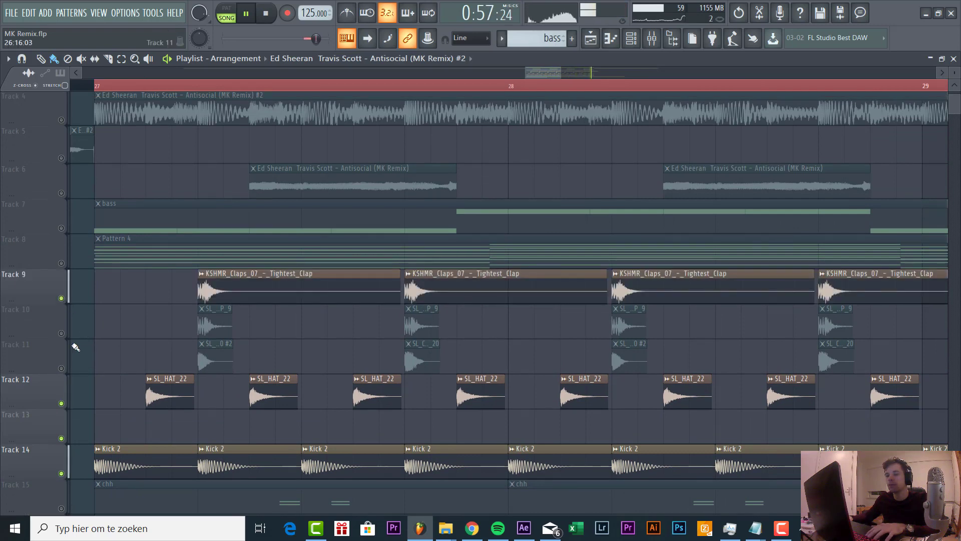
pyautogui.scroll(-2, 75, 347)
pyautogui.click(61, 333)
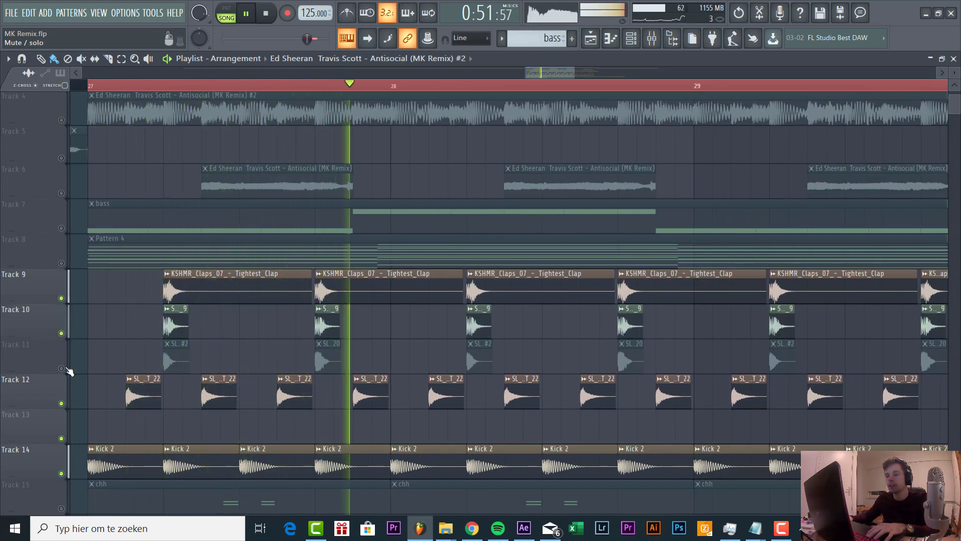
pyautogui.click(61, 368)
pyautogui.scroll(-2, 493, 365)
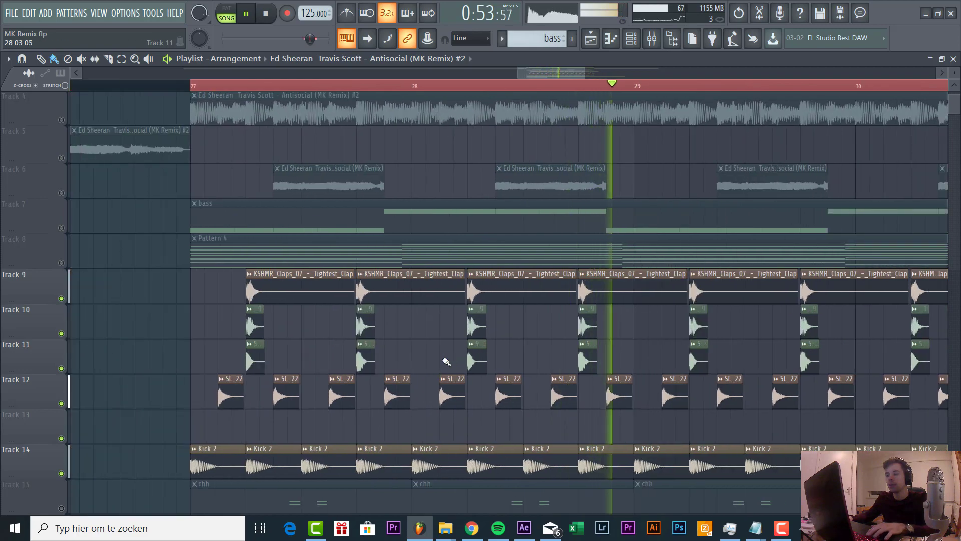
pyautogui.scroll(-3, 438, 361)
pyautogui.scroll(3, 746, 384)
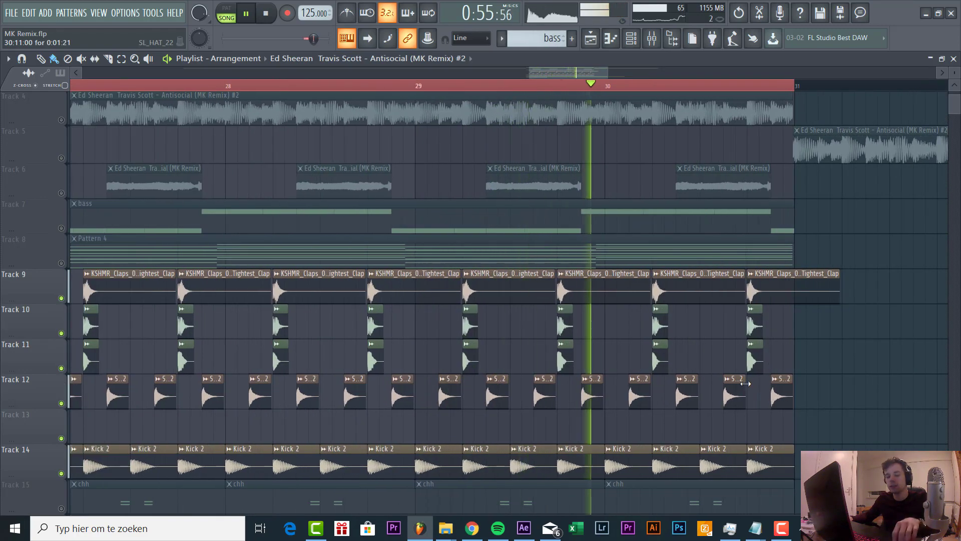
# Unmute the chh pattern clips on Track 15.
pyautogui.scroll(-2, 332, 300)
pyautogui.scroll(-2, 345, 300)
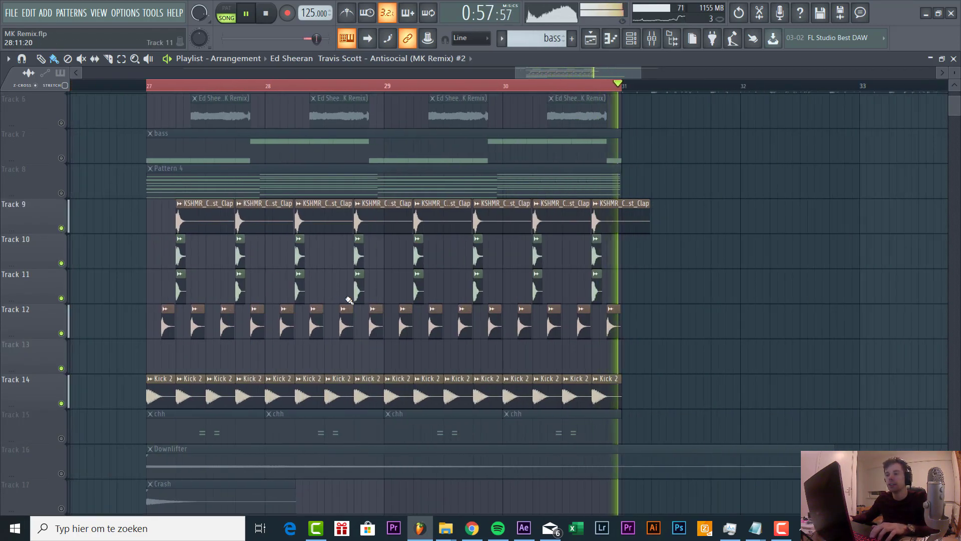
pyautogui.scroll(-2, 349, 301)
pyautogui.click(61, 368)
pyautogui.scroll(2, 208, 369)
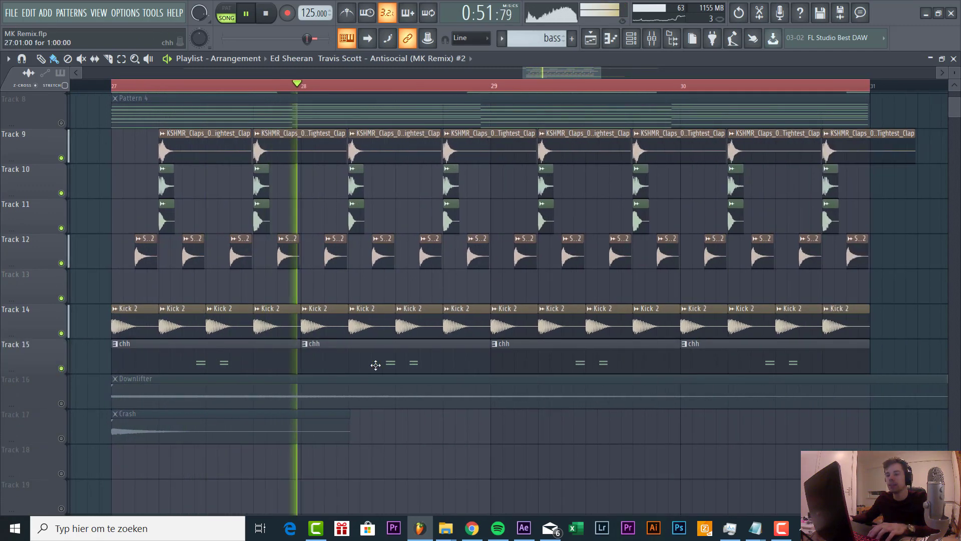
# Open the chh pattern's channels and mute and unmute the NOIZU one-shot and SL_SNARE_36 in turn to compare them.
pyautogui.doubleClick(391, 365)
pyautogui.press('Escape')
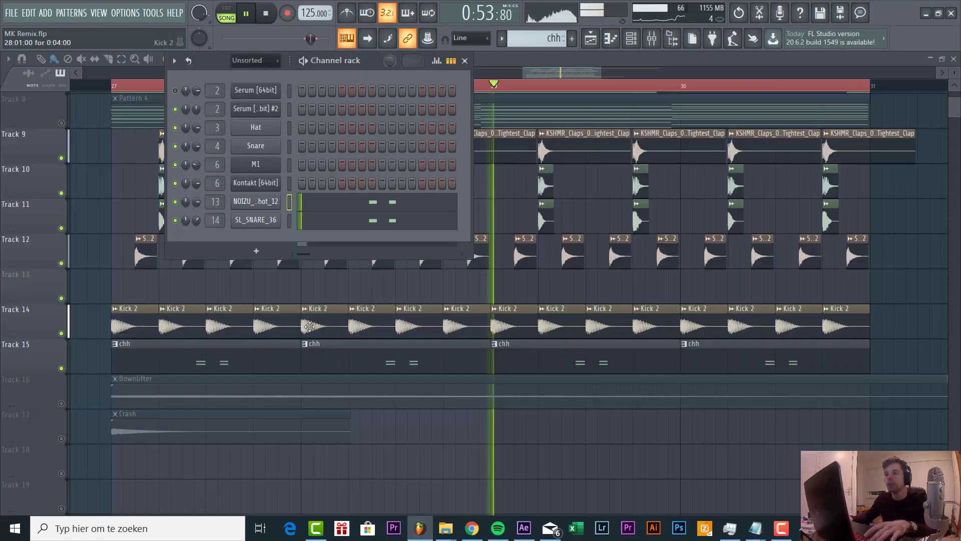
pyautogui.click(176, 202)
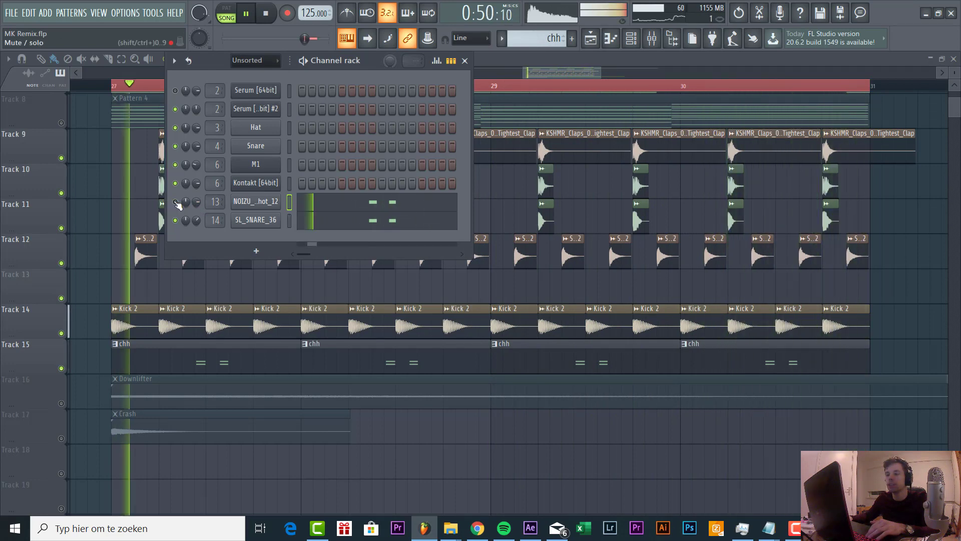
pyautogui.click(175, 202)
pyautogui.click(176, 220)
pyautogui.click(176, 219)
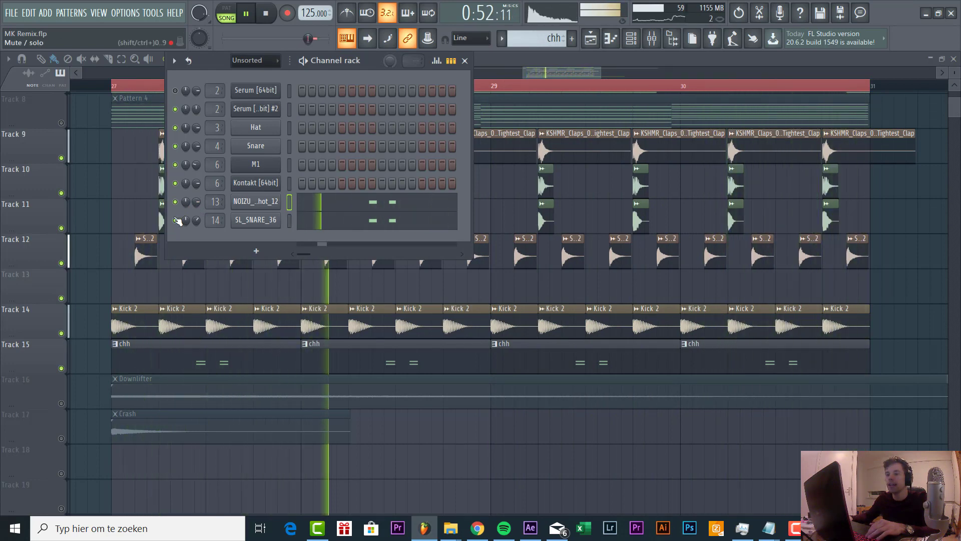
# Examine the SL_SNARE_36 notes of the chh pattern in the piano roll, then return to the playlist.
pyautogui.click(402, 224)
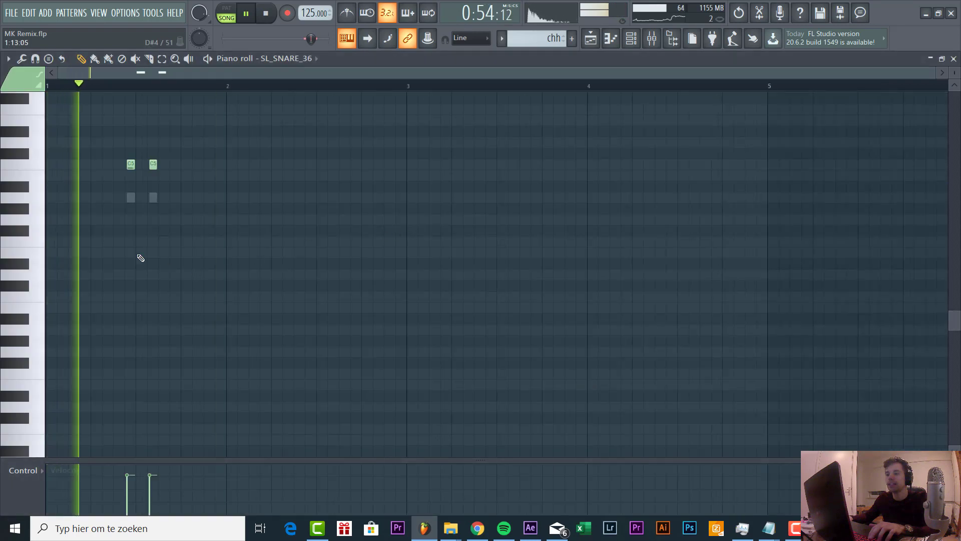
pyautogui.keyDown('ctrl'); pyautogui.scroll(5, 90, 197); pyautogui.keyUp('ctrl')
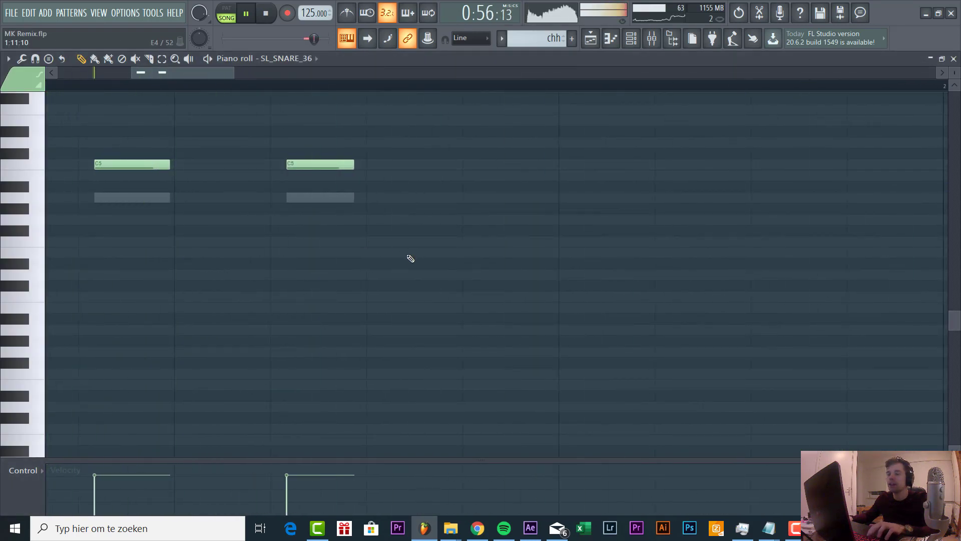
pyautogui.press('Escape')
pyautogui.press('Escape')
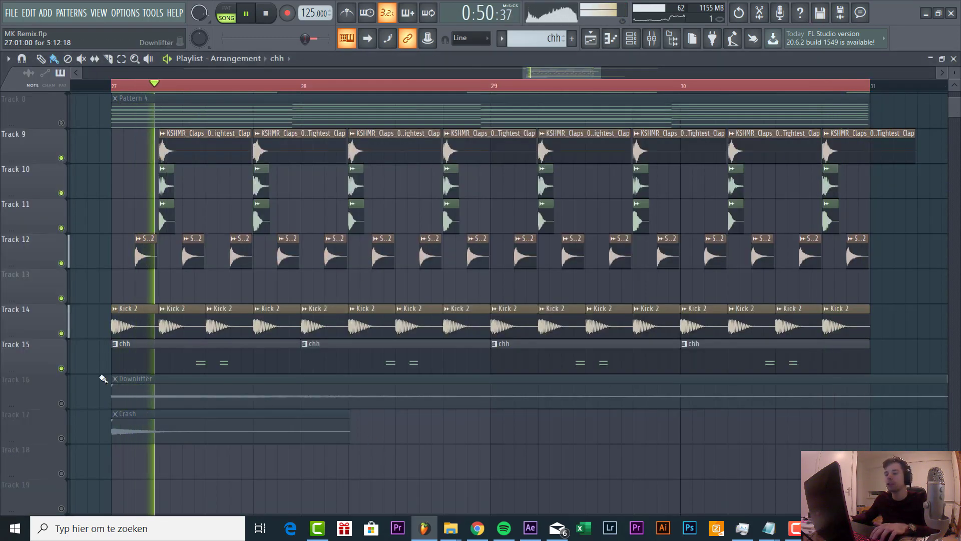
# Unmute the Downlifter clip on Track 16.
pyautogui.click(61, 404)
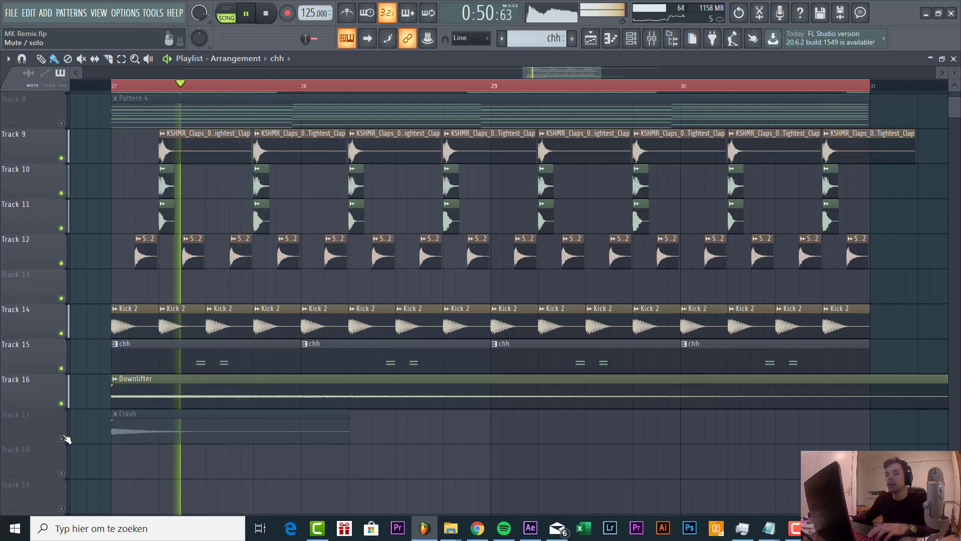
pyautogui.scroll(3, 274, 326)
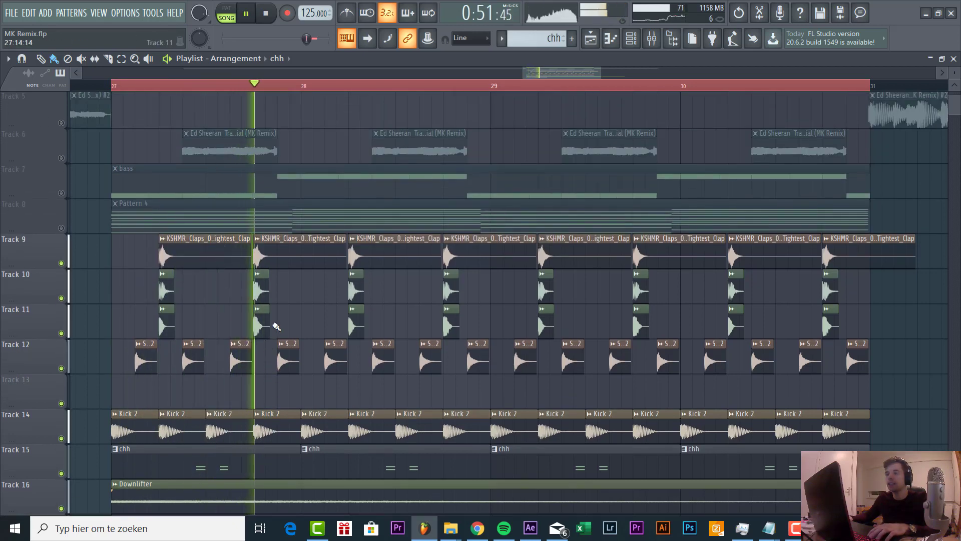
pyautogui.scroll(2, 275, 326)
pyautogui.scroll(-4, 275, 326)
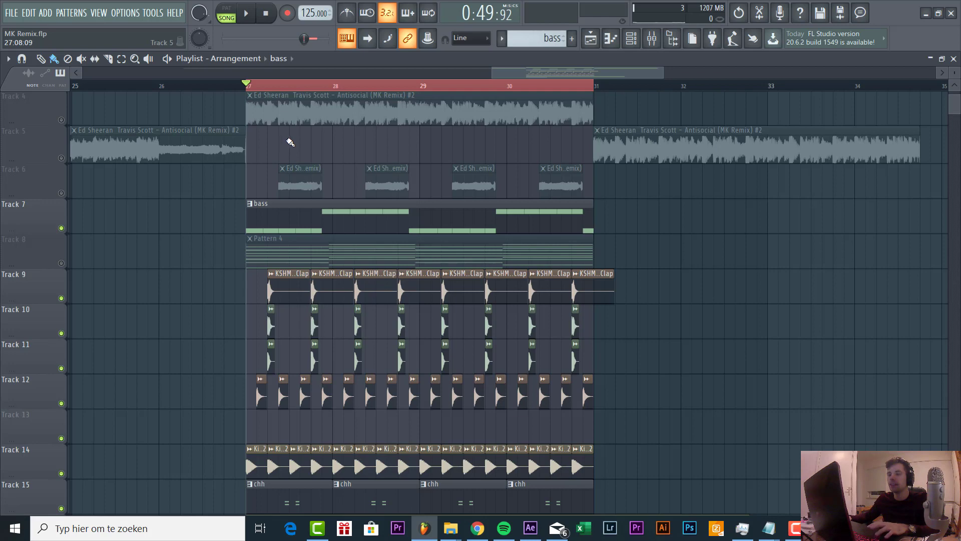
# Play the loop, open the bass pattern's Serum [64bit] #2 synth and switch playback to pattern mode.
pyautogui.press('space')
pyautogui.keyDown('ctrl'); pyautogui.scroll(2, 342, 223); pyautogui.keyUp('ctrl')
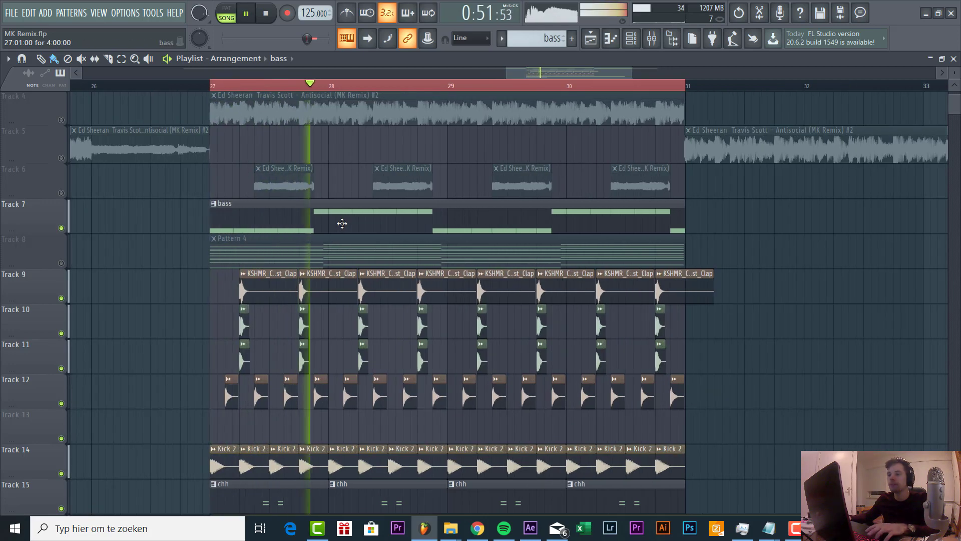
pyautogui.doubleClick(340, 223)
pyautogui.press('Escape')
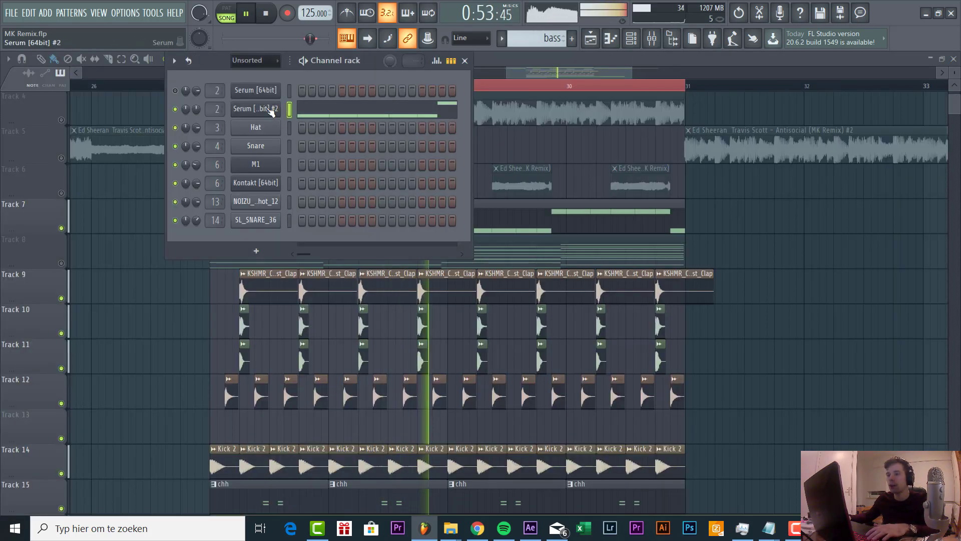
pyautogui.click(271, 110)
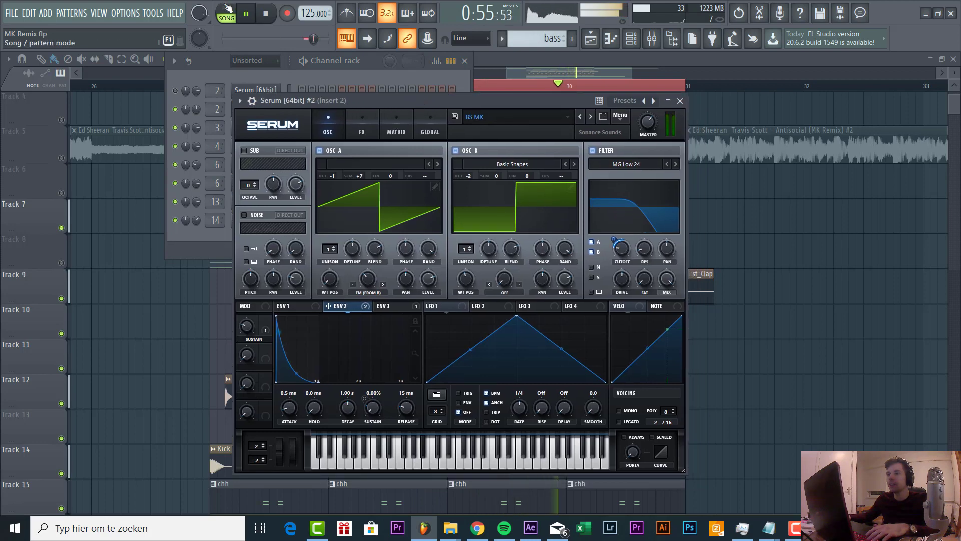
pyautogui.click(227, 11)
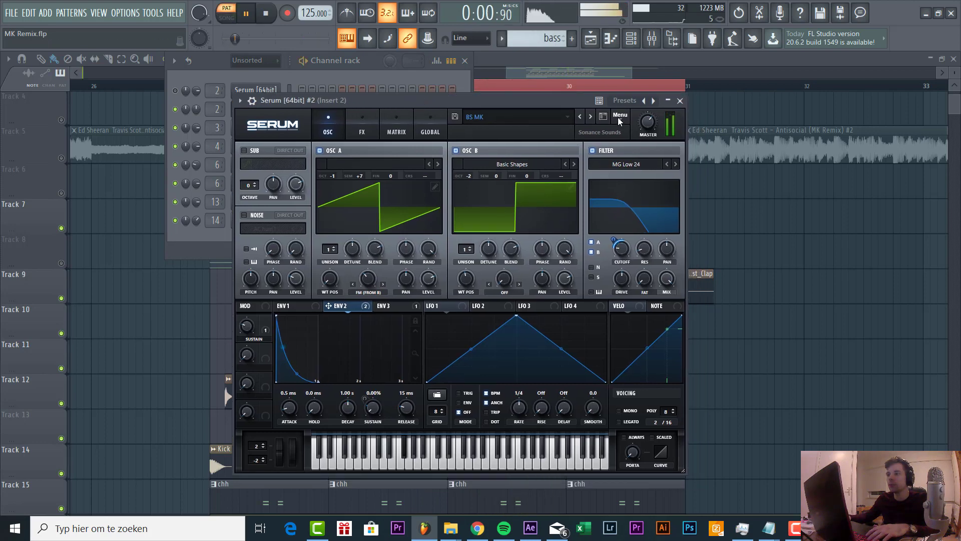
# Initialise the Serum preset and set OSC A to octave -1 and semitone +7.
pyautogui.click(620, 118)
pyautogui.click(646, 175)
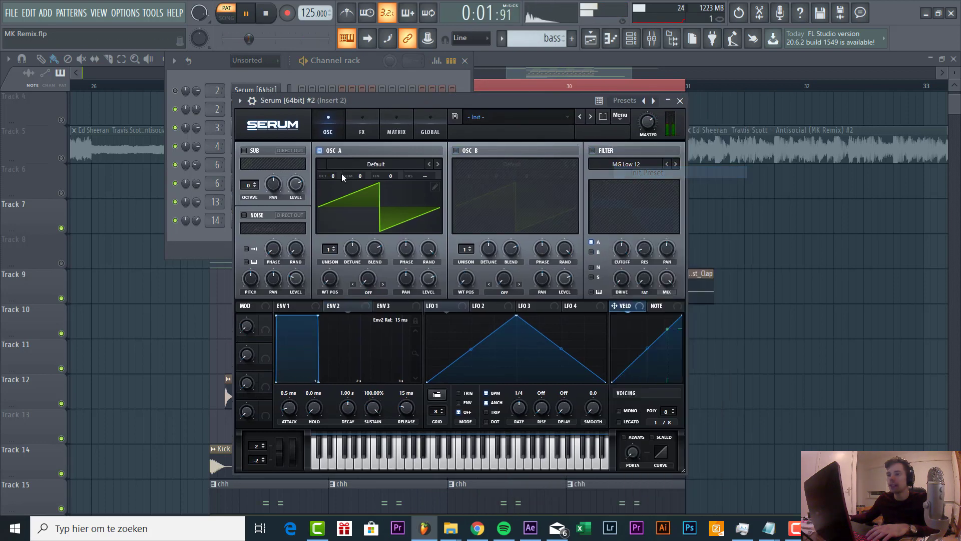
pyautogui.scroll(-2, 333, 177)
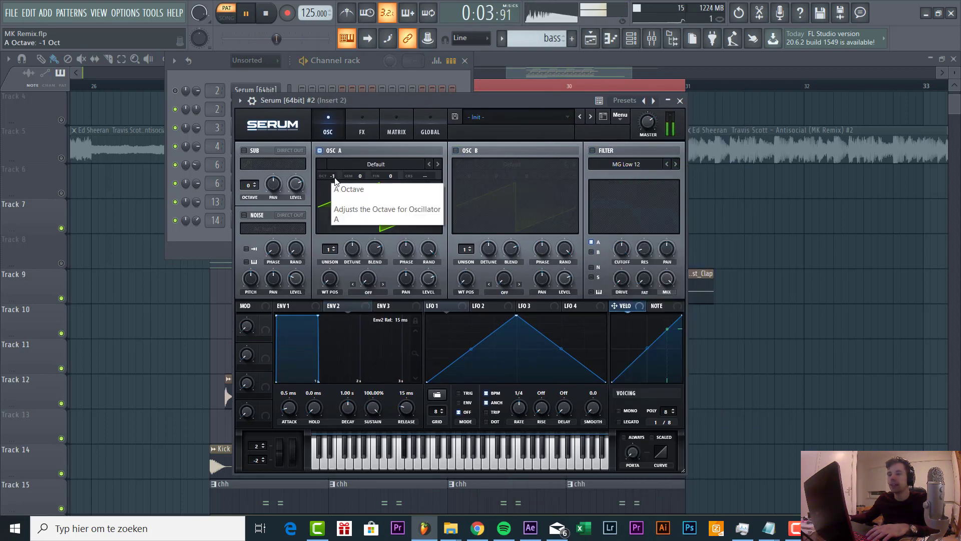
pyautogui.scroll(7, 360, 176)
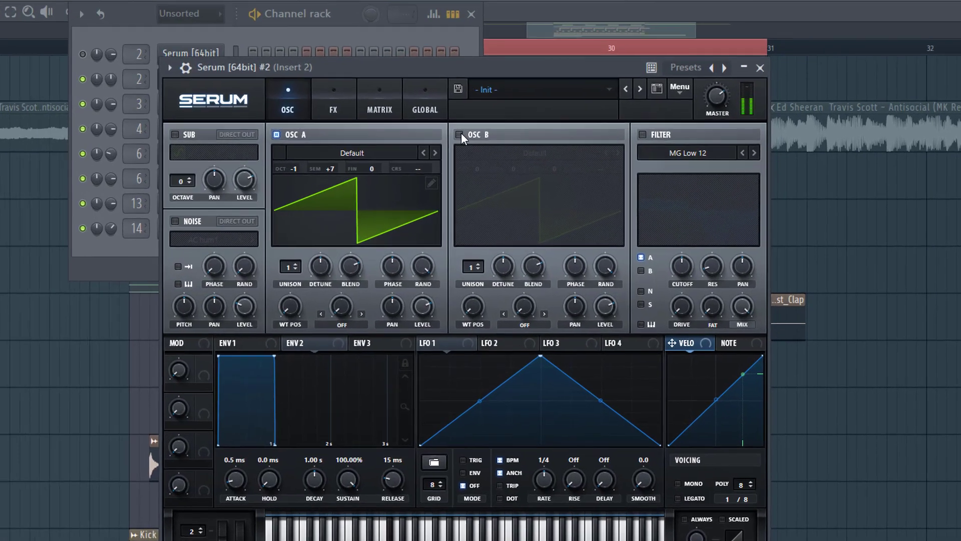
# Toggle OSC B on and off, then enable the MG Low 12 filter and lower its cutoff slightly.
pyautogui.click(456, 151)
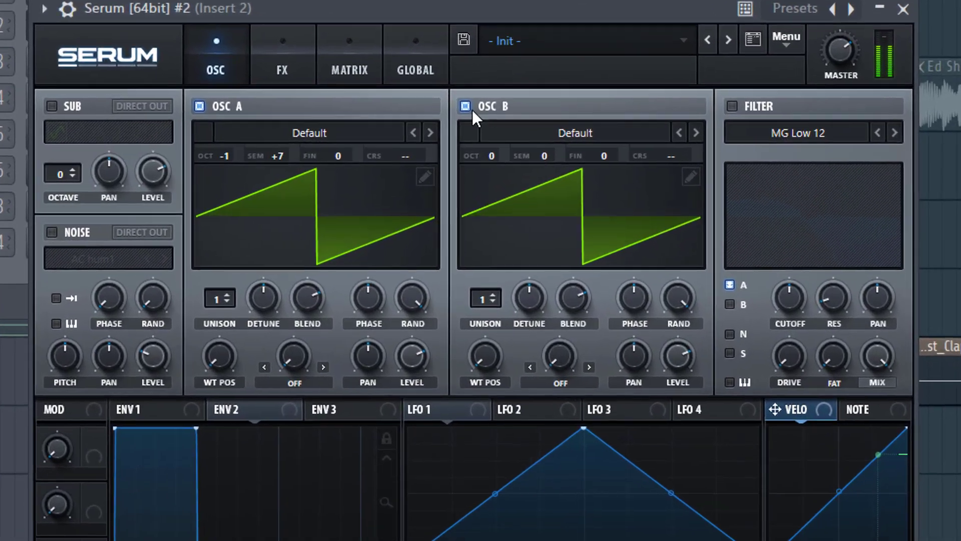
pyautogui.click(467, 106)
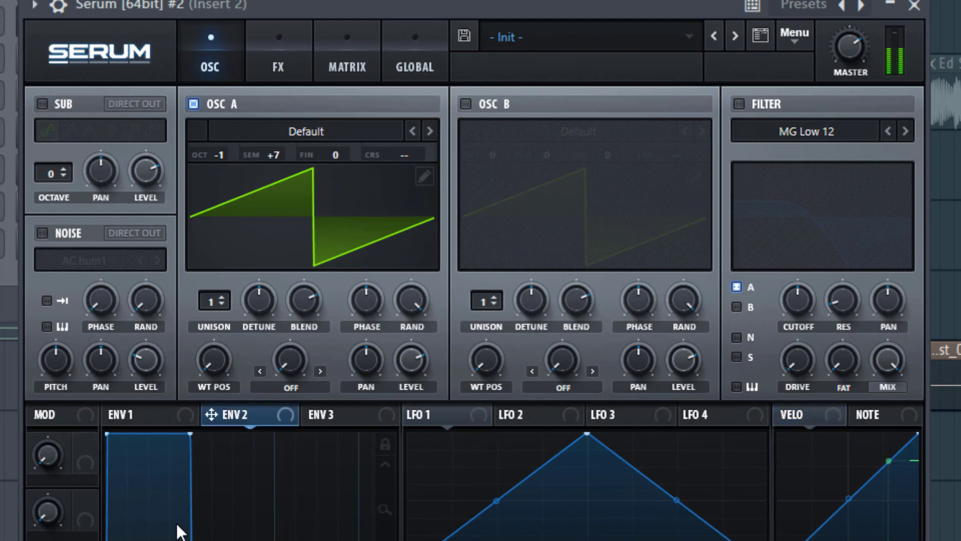
pyautogui.click(739, 104)
pyautogui.moveTo(801, 311); pyautogui.dragTo(799, 320)
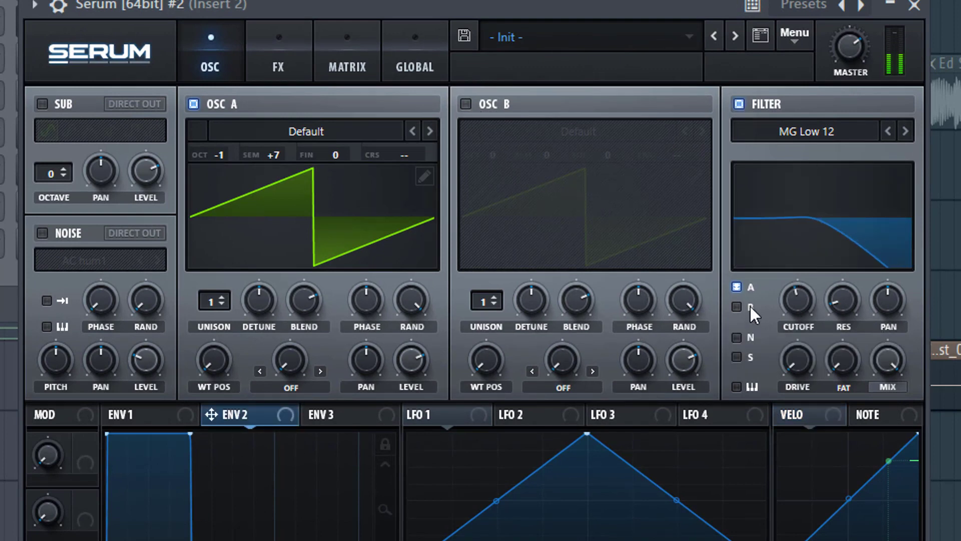
# Enable OSC B with the Basic Shapes wavetable, move its position to the square wave and set its octave to -2.
pyautogui.click(466, 103)
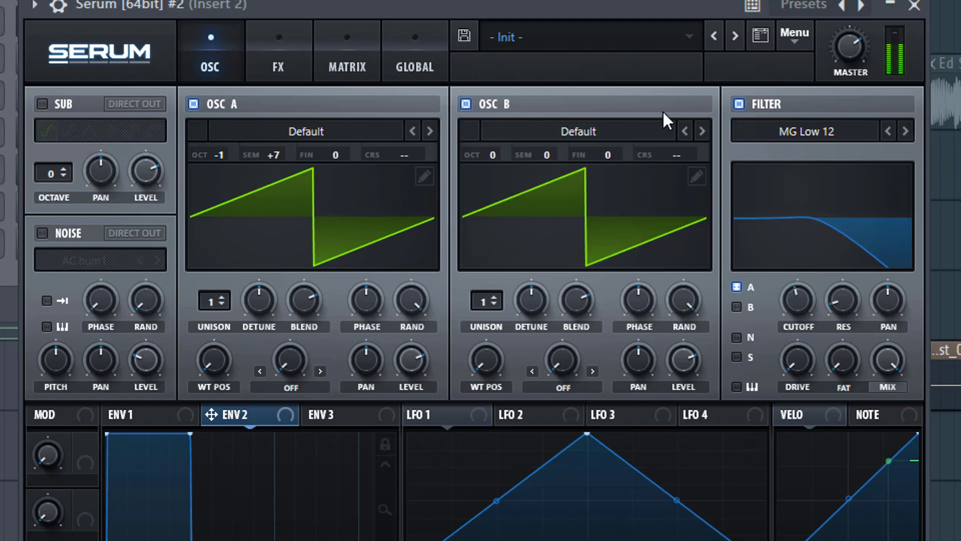
pyautogui.click(702, 128)
pyautogui.click(685, 130)
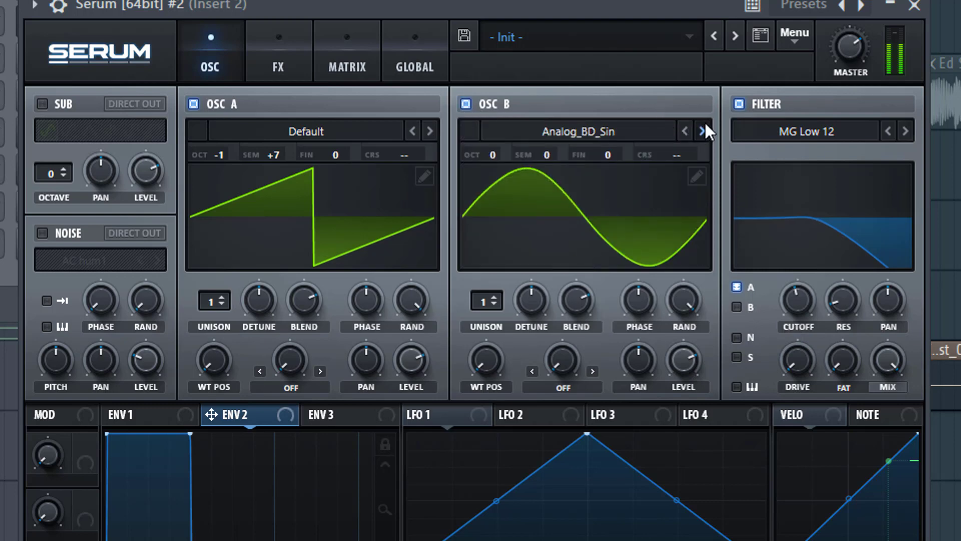
pyautogui.click(703, 131)
pyautogui.click(704, 131)
pyautogui.click(703, 131)
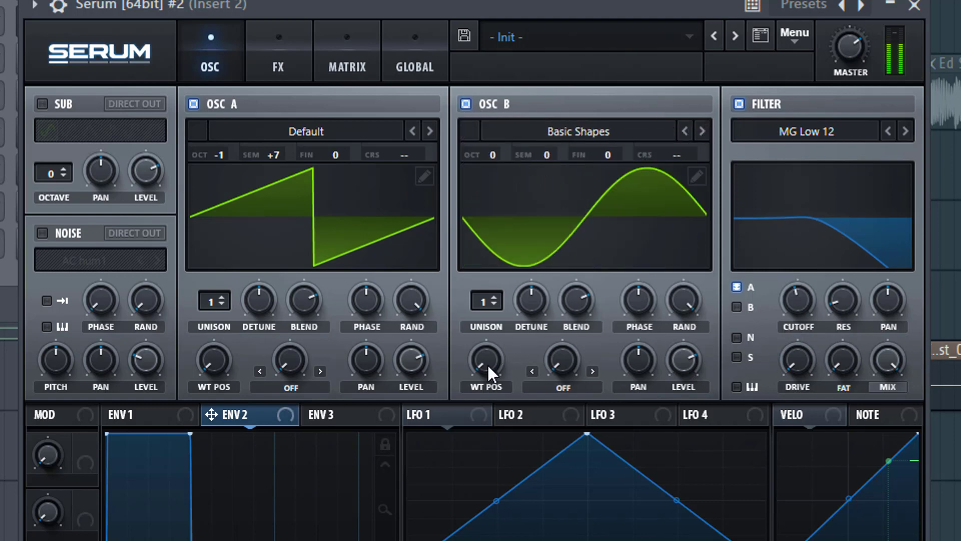
pyautogui.moveTo(488, 366); pyautogui.dragTo(510, 274)
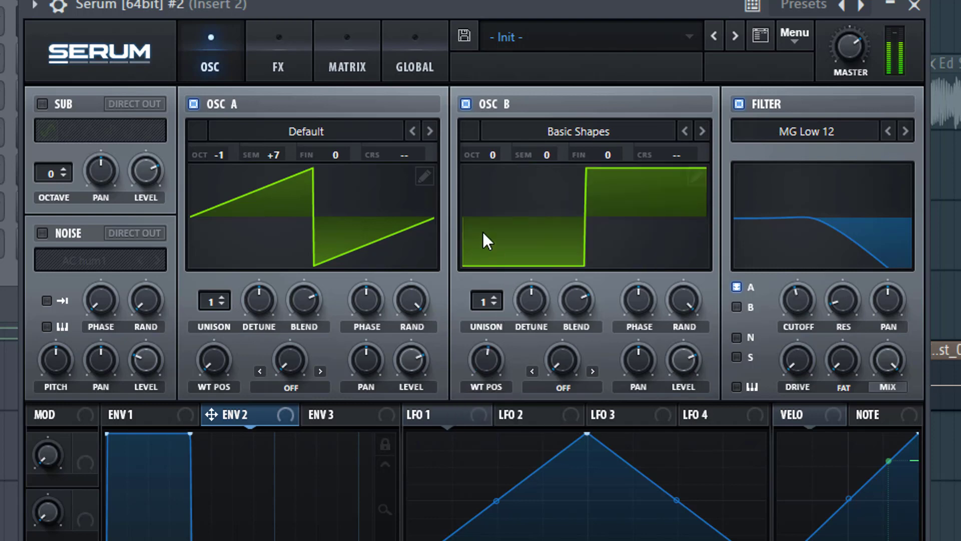
pyautogui.scroll(-2, 494, 158)
# Route OSC B through the filter, change it to MG Low 24, lower the cutoff and raise the drive.
pyautogui.moveTo(790, 298); pyautogui.dragTo(743, 305)
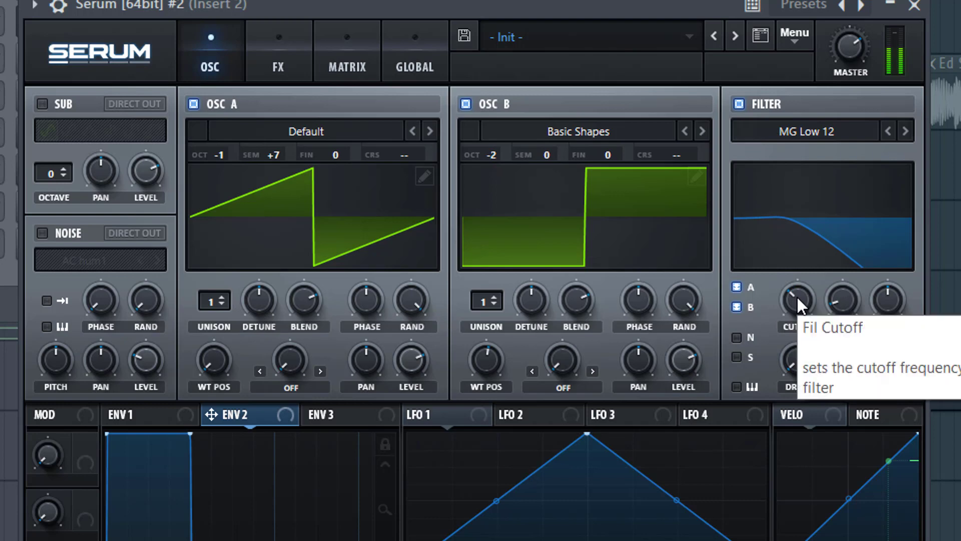
pyautogui.click(906, 131)
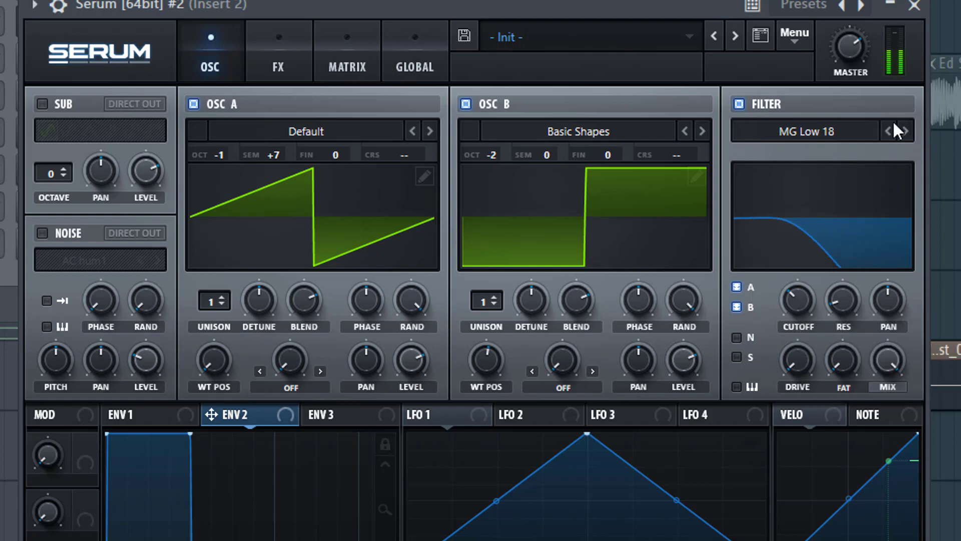
pyautogui.moveTo(803, 286); pyautogui.dragTo(795, 300)
pyautogui.moveTo(798, 353); pyautogui.dragTo(813, 248)
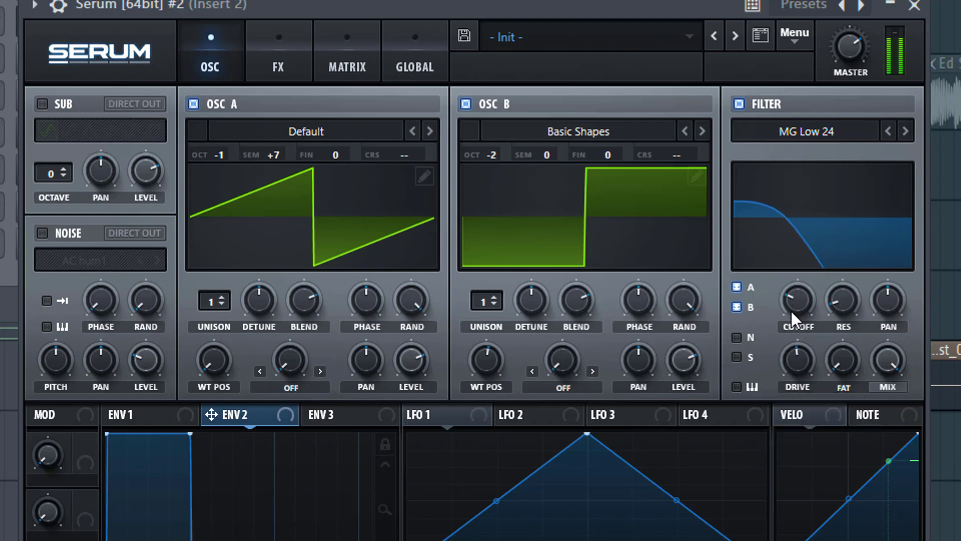
pyautogui.moveTo(791, 310); pyautogui.dragTo(790, 310)
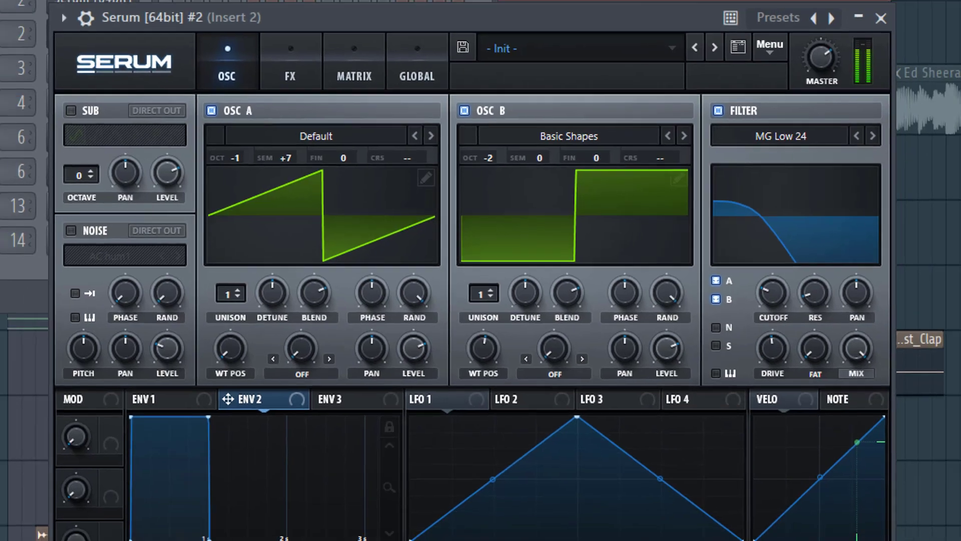
# Modulate the filter cutoff with ENV 2 and set the envelope's sustain to 11.40%.
pyautogui.moveTo(364, 427); pyautogui.dragTo(365, 501)
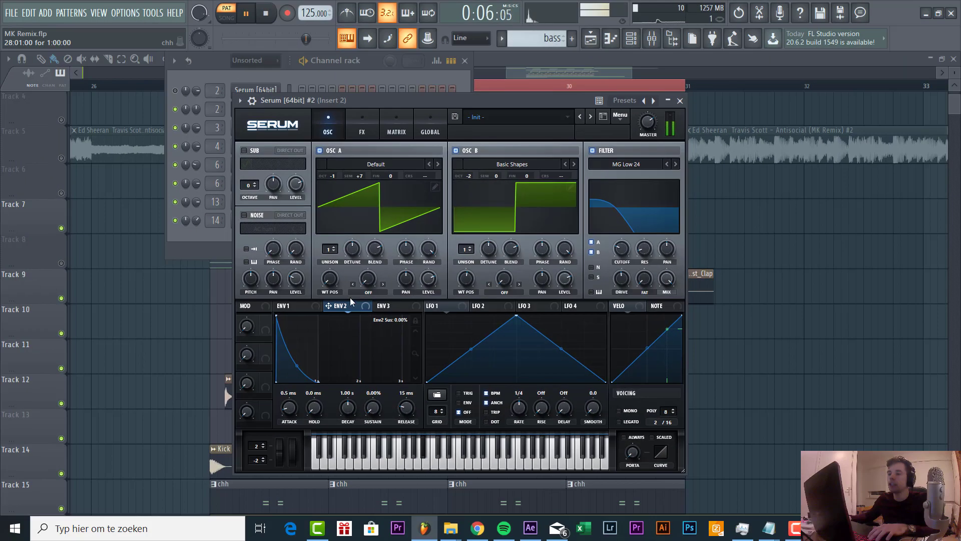
pyautogui.moveTo(615, 251); pyautogui.dragTo(603, 257)
pyautogui.moveTo(376, 412); pyautogui.dragTo(378, 401)
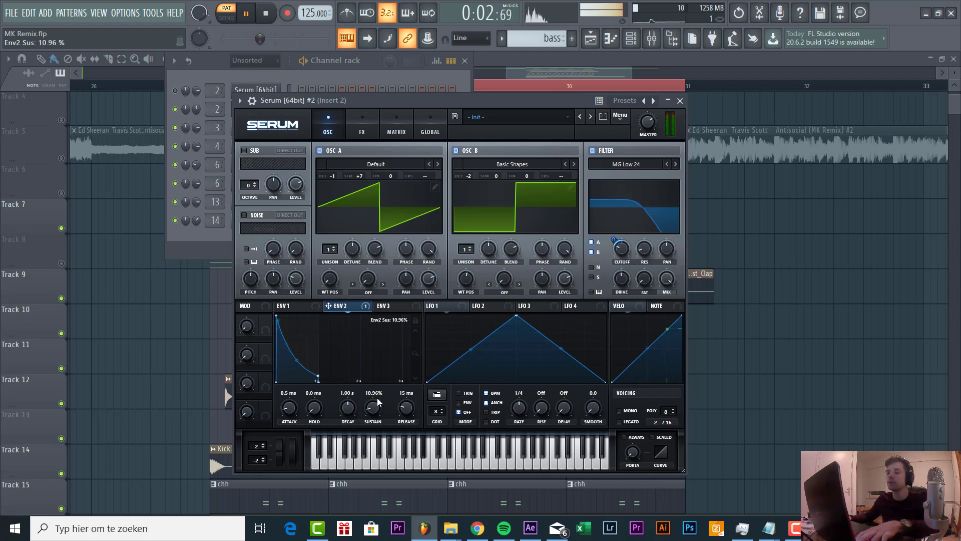
# Enable Serum's Hyper/Dimension effect and adjust its Dimension section.
pyautogui.click(362, 128)
pyautogui.click(248, 153)
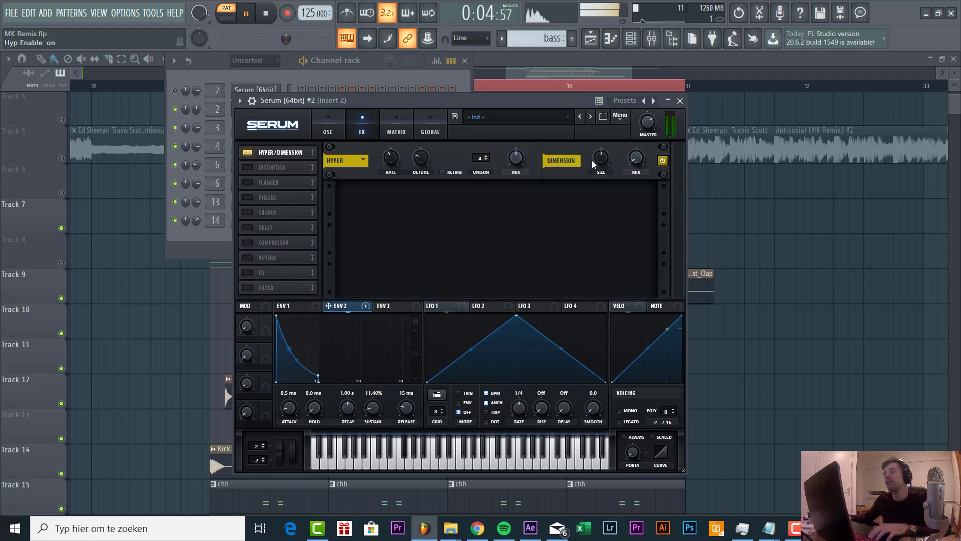
pyautogui.moveTo(603, 157)
pyautogui.mouseDown()
pyautogui.moveTo(593, 184)
pyautogui.moveTo(636, 153)
pyautogui.moveTo(602, 161)
pyautogui.mouseUp()
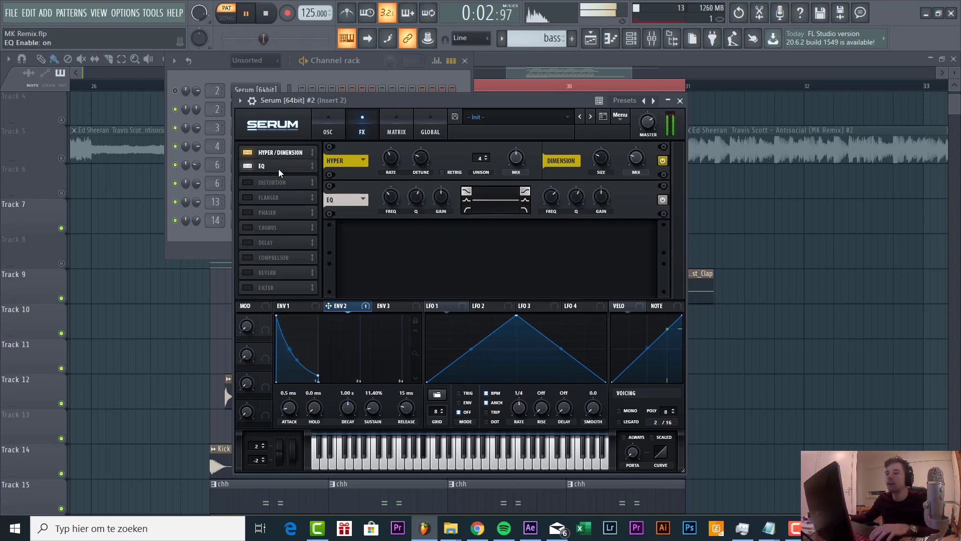
# Enable Serum's EQ after Hyper/Dimension, make the low band a peak around 236 Hz and modulate its gain with ENV 2 from 0.0 dB.
pyautogui.click(466, 201)
pyautogui.moveTo(447, 192); pyautogui.dragTo(447, 192)
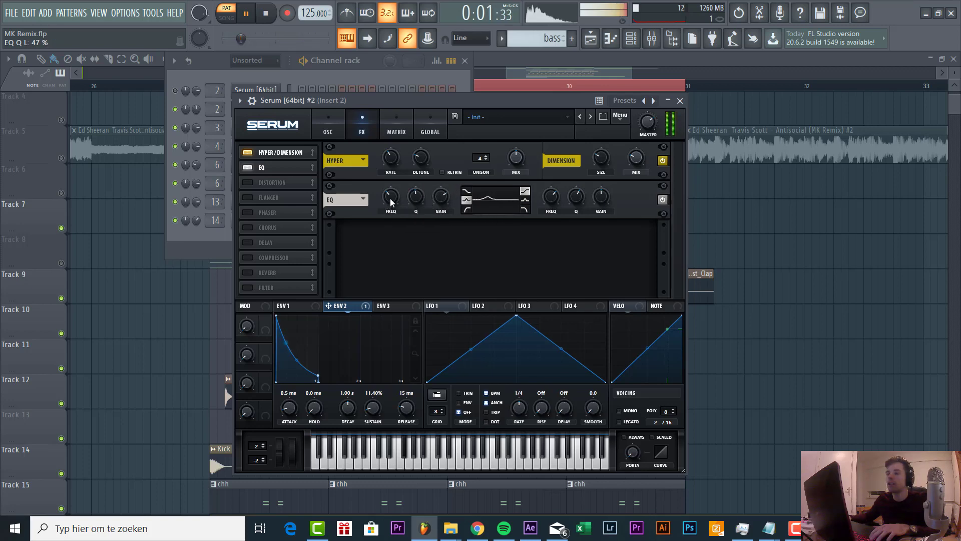
pyautogui.moveTo(396, 195)
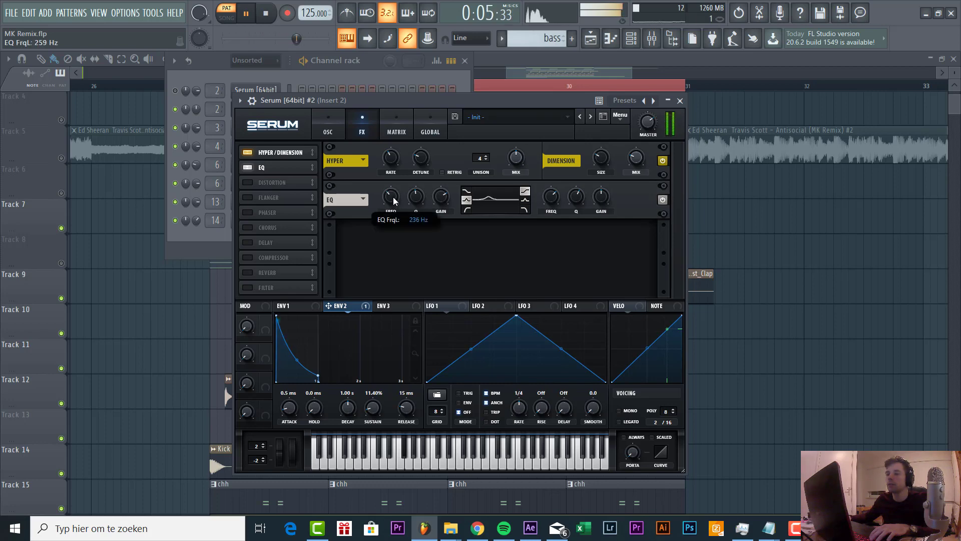
pyautogui.moveTo(441, 196); pyautogui.dragTo(445, 223)
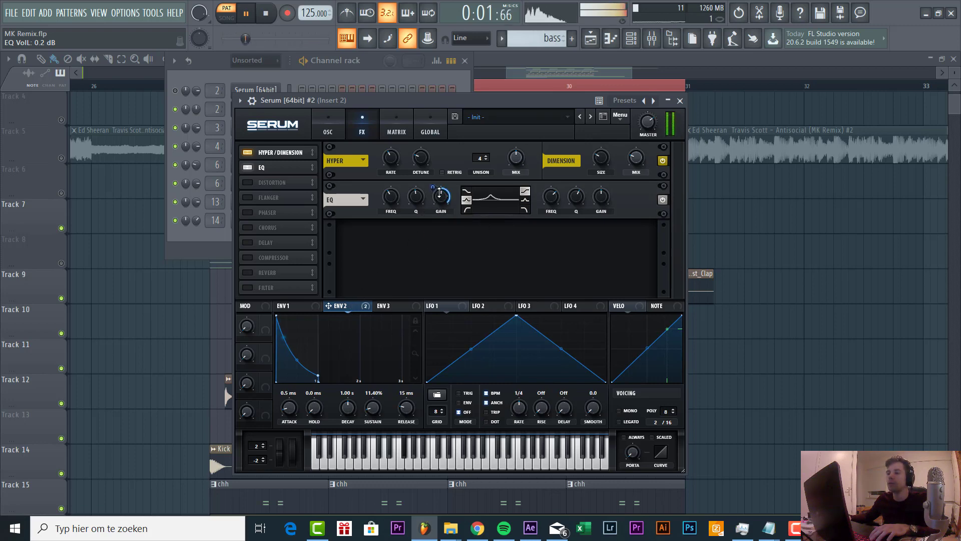
pyautogui.moveTo(432, 187); pyautogui.dragTo(432, 199)
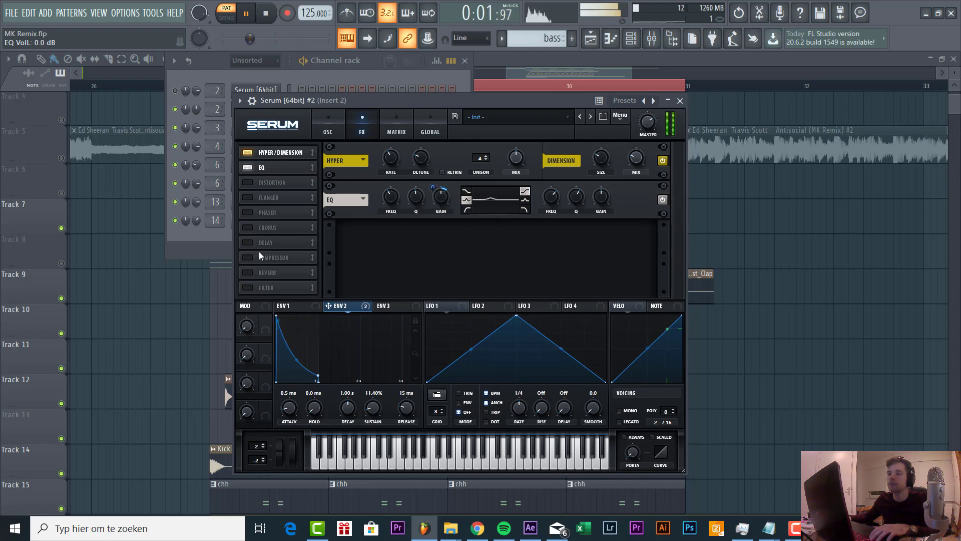
# Enable Serum's compressor, place it directly after the EQ and raise its gain.
pyautogui.click(247, 257)
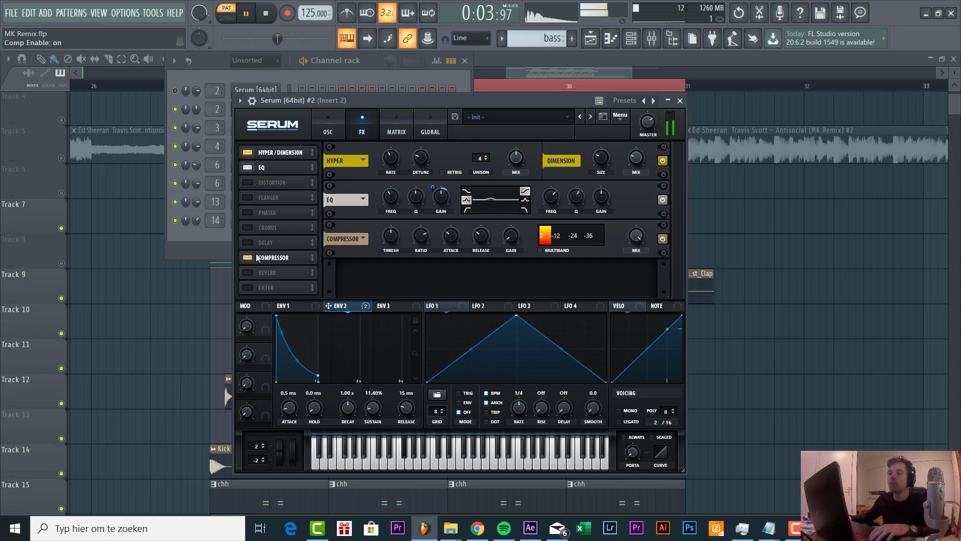
pyautogui.moveTo(286, 180); pyautogui.dragTo(287, 181)
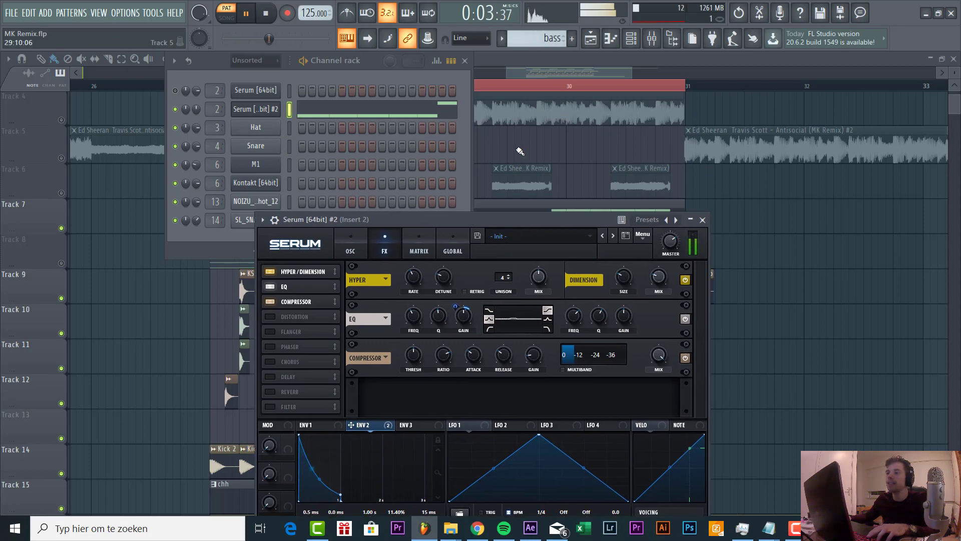
# Close the open windows, then view and play Pattern 4's M1 chords in the piano roll.
pyautogui.press('F12')
pyautogui.scroll(-2, 236, 274)
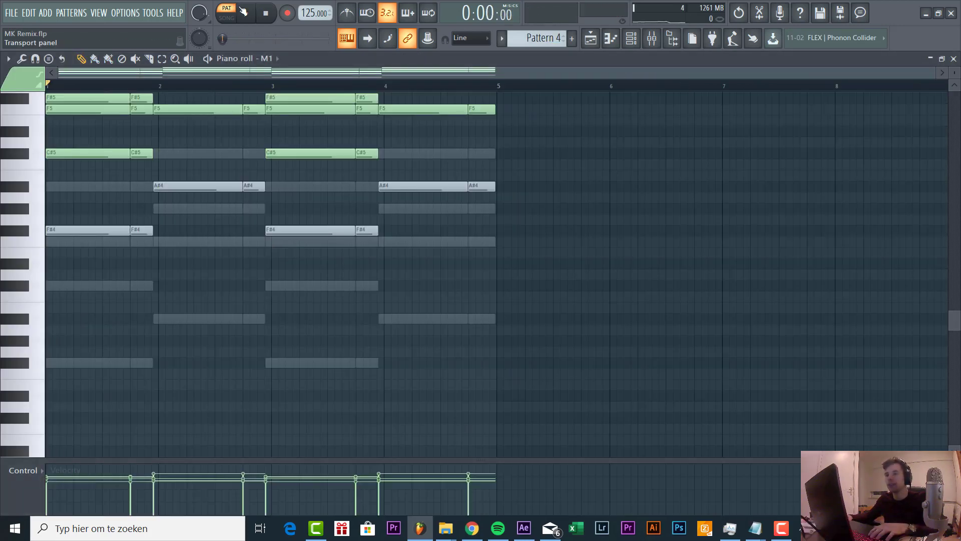
pyautogui.click(246, 15)
pyautogui.scroll(3, 204, 249)
pyautogui.press('Escape')
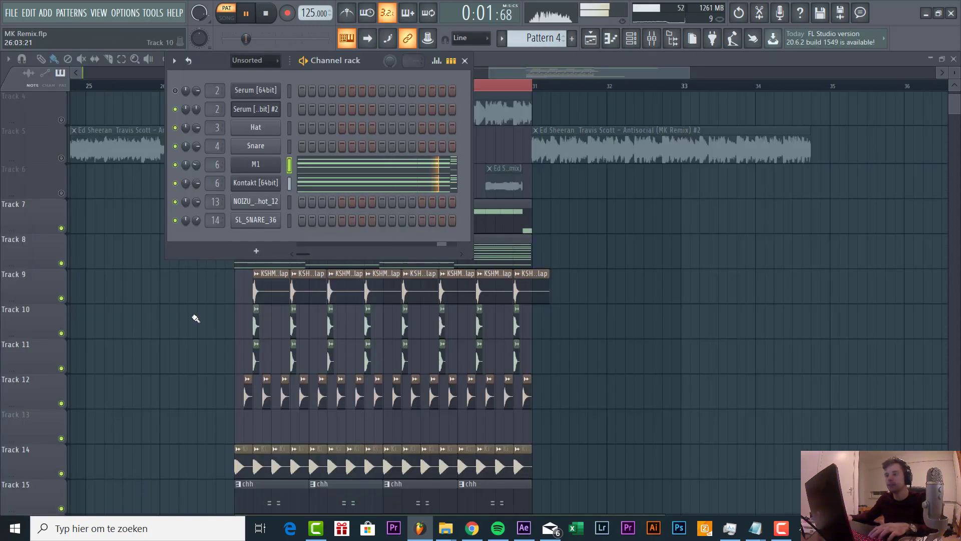
# Compare the M1 and Kontakt channels, mute M1 and view Kontakt's Concert Grand instrument.
pyautogui.click(176, 182)
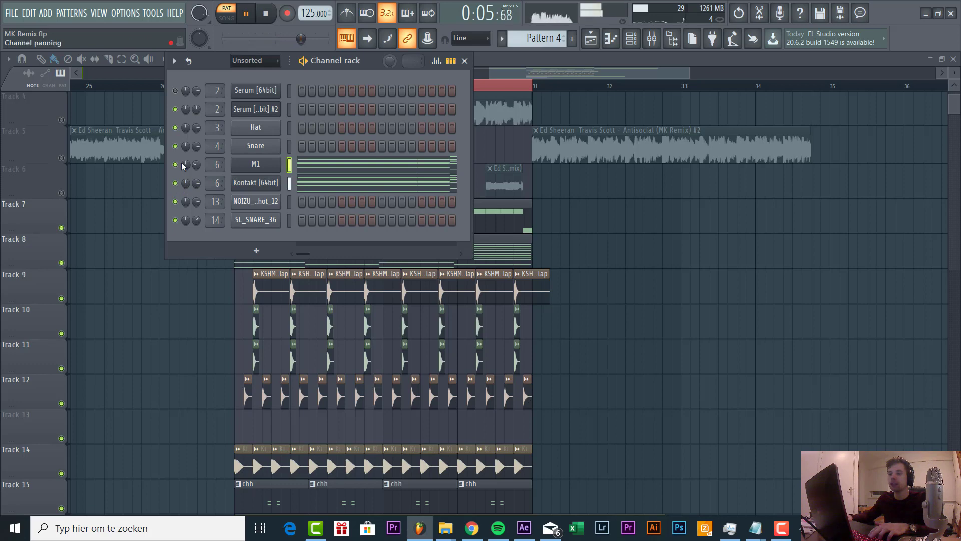
pyautogui.click(260, 183)
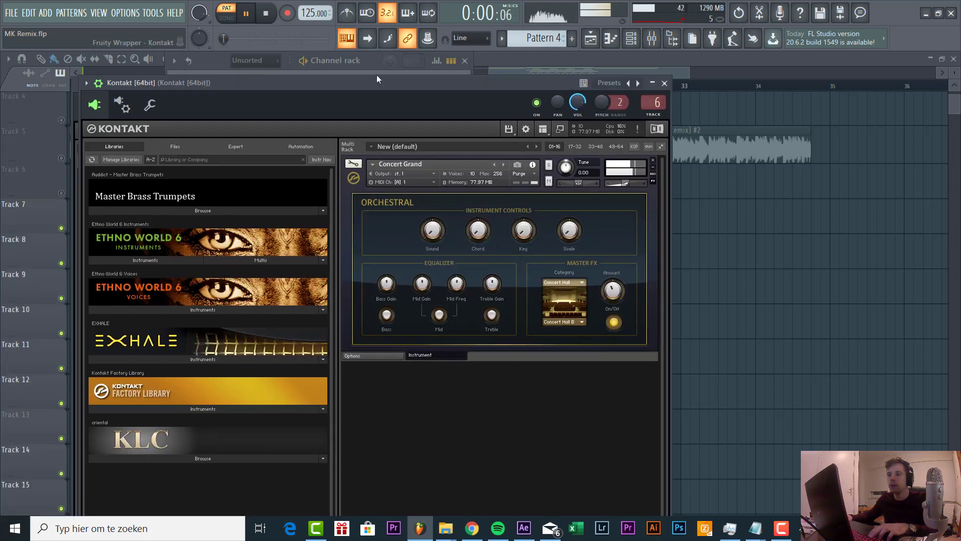
pyautogui.press('Escape')
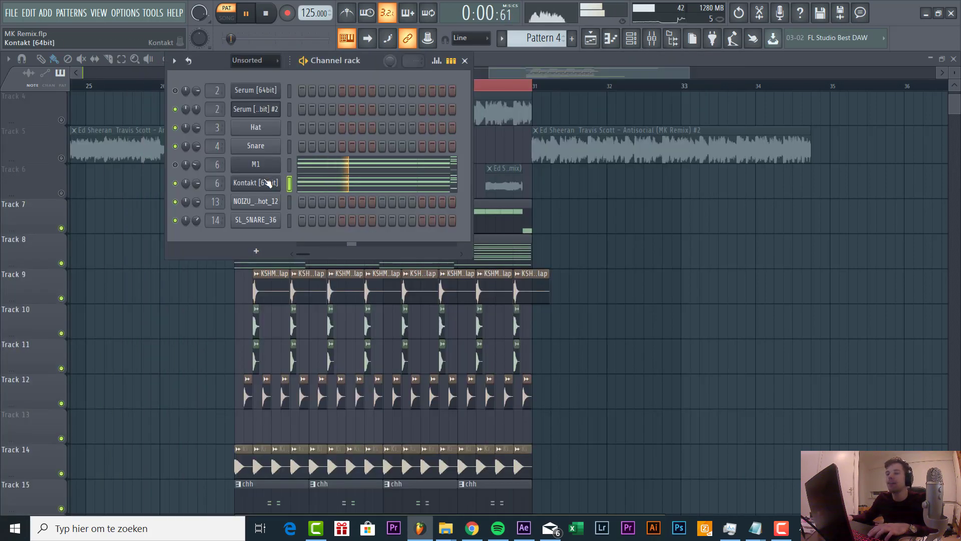
# On the Kontakt mixer track, enable the first FabFilter Pro-Q 2 and briefly solo its high-shelf band.
pyautogui.click(652, 38)
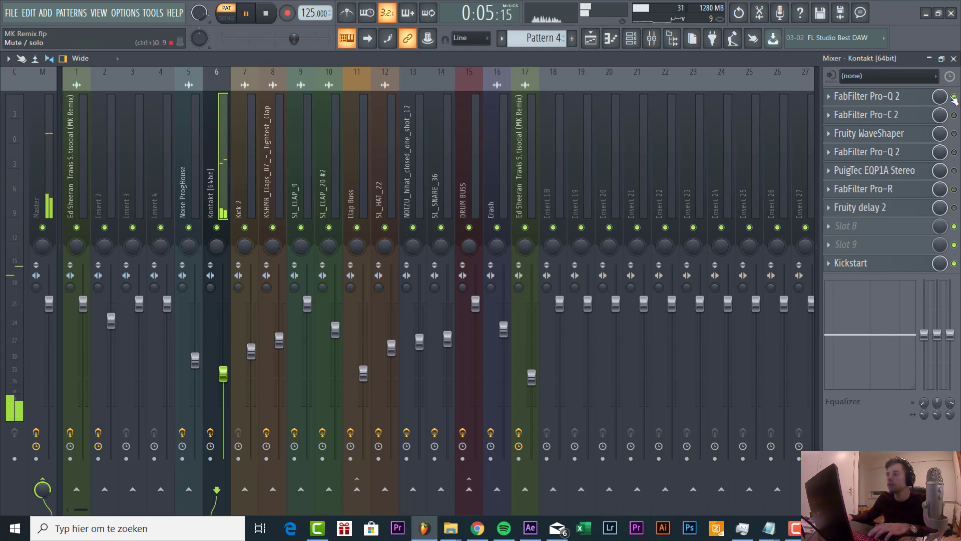
pyautogui.click(895, 100)
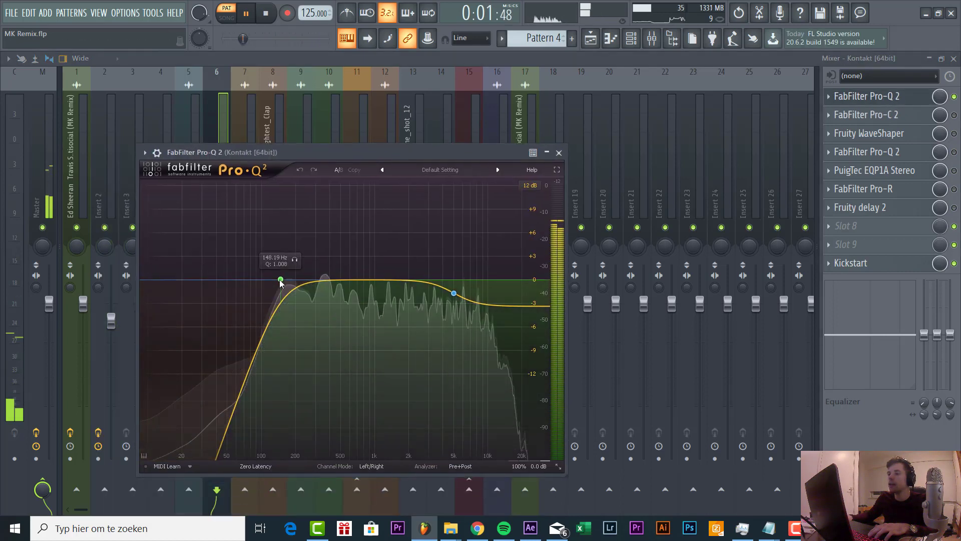
pyautogui.moveTo(454, 294)
pyautogui.click(468, 314)
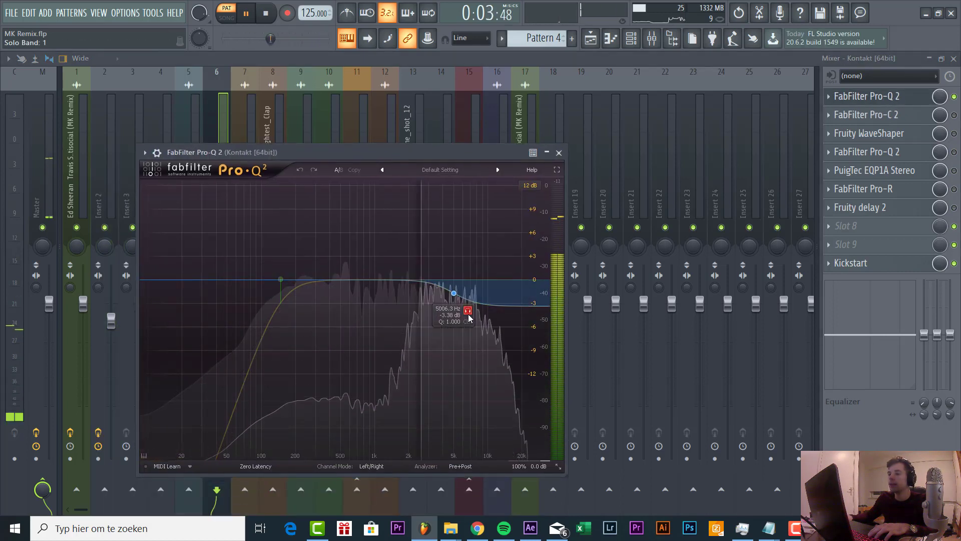
pyautogui.click(468, 312)
# Enable FabFilter Pro-C 2 and Fruity WaveShaper on the Kontakt track and view their settings.
pyautogui.click(892, 115)
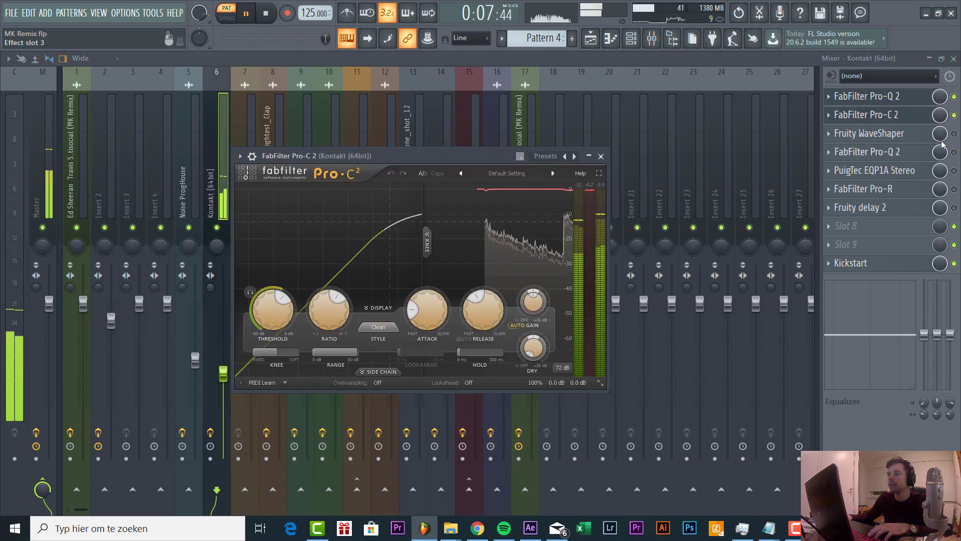
pyautogui.click(954, 134)
pyautogui.click(888, 137)
pyautogui.click(888, 139)
pyautogui.click(888, 138)
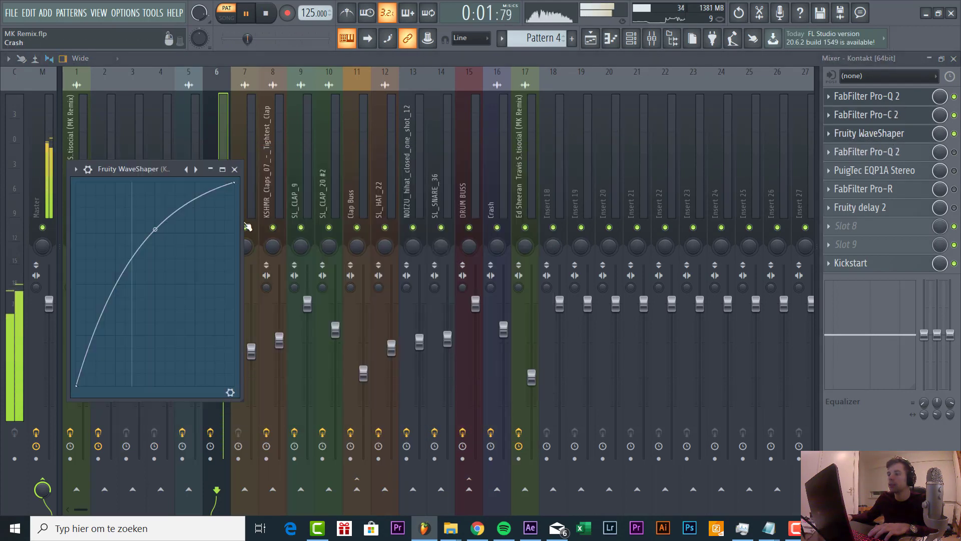
pyautogui.moveTo(129, 170); pyautogui.dragTo(302, 144)
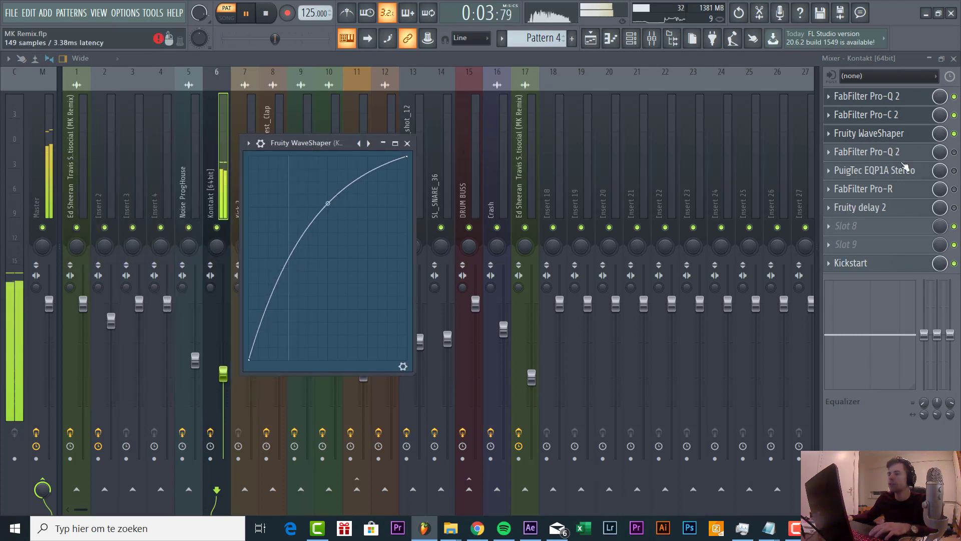
pyautogui.click(896, 139)
# Enable the second FabFilter Pro-Q 2 on the Kontakt track and audition its low-cut and high-shelf bands.
pyautogui.click(889, 153)
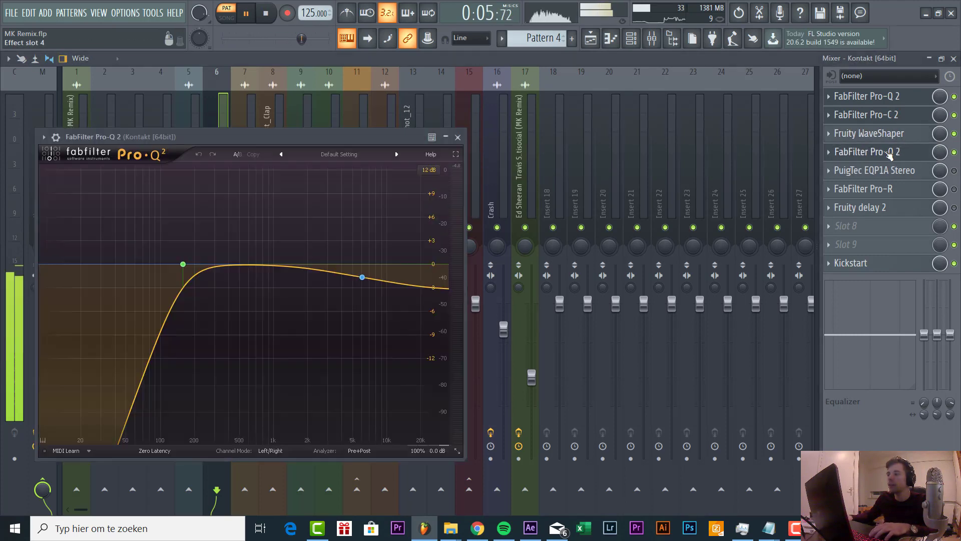
pyautogui.moveTo(311, 138); pyautogui.dragTo(432, 85)
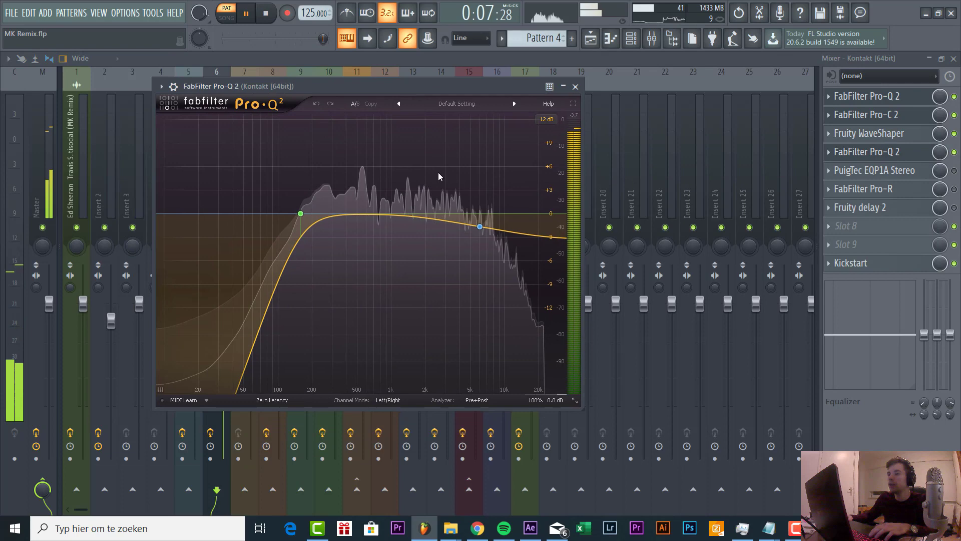
pyautogui.click(494, 244)
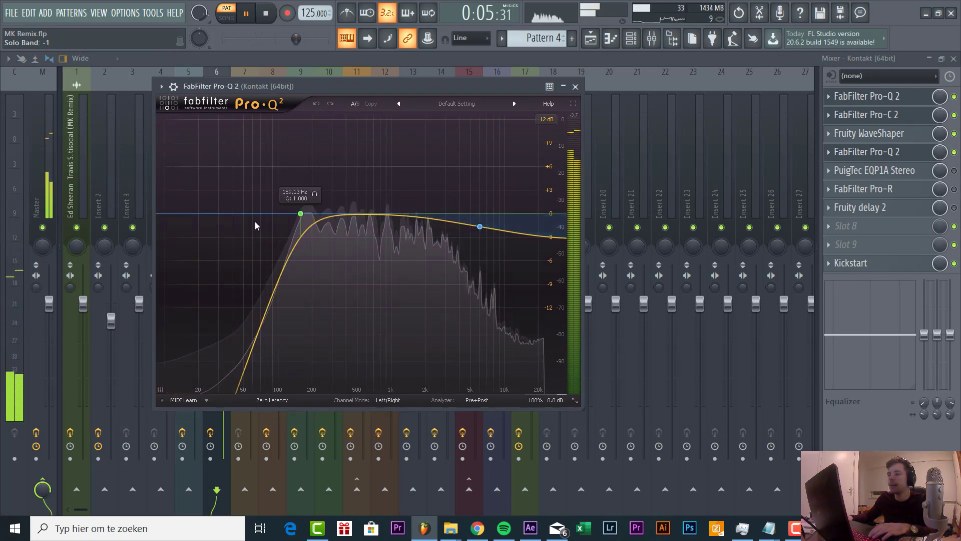
pyautogui.click(884, 151)
# Enable PuigTec EQP1A Stereo on the Kontakt track and switch it to Setup B with the high frequency at 3 kHz.
pyautogui.click(887, 170)
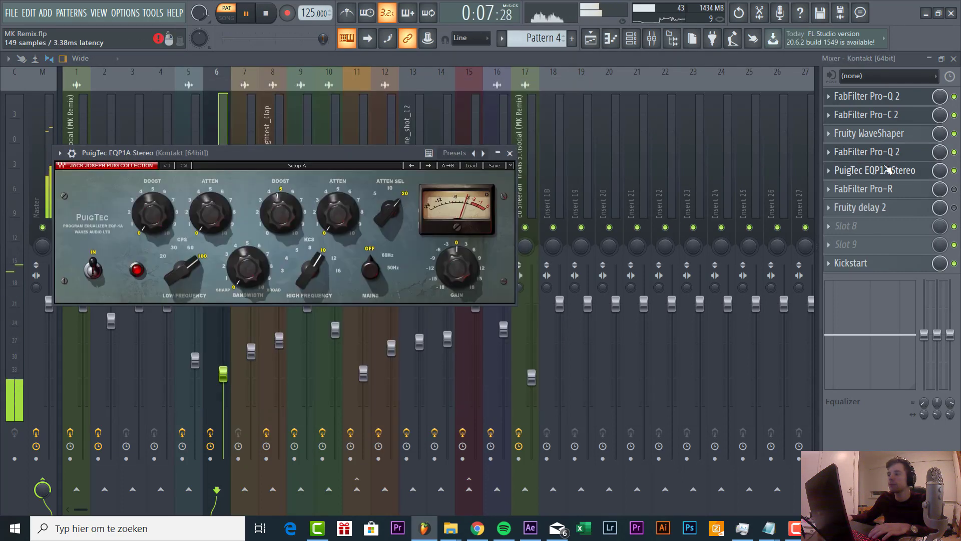
pyautogui.moveTo(260, 165); pyautogui.dragTo(399, 154)
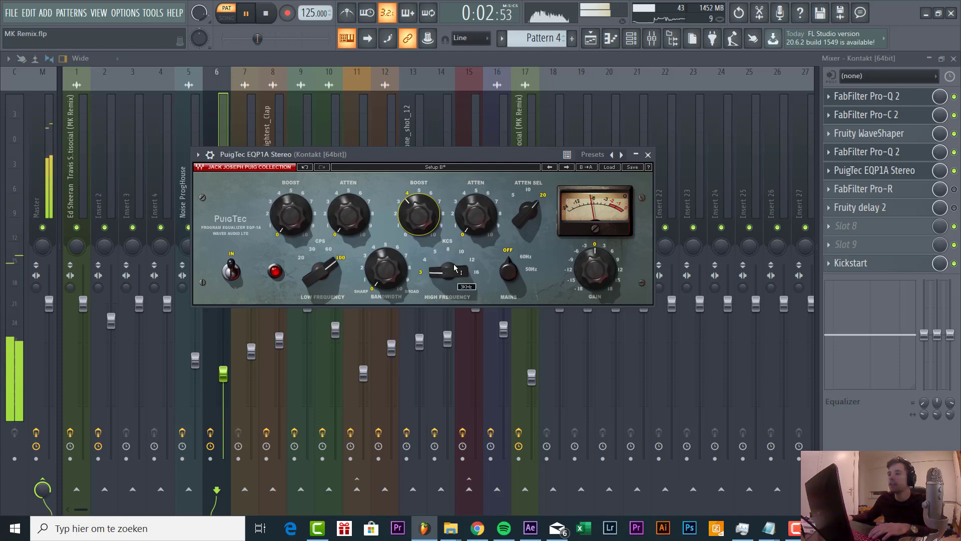
# Enable FabFilter Pro-R and Fruity delay 2 on the Kontakt track, view their settings and return to the playlist.
pyautogui.click(955, 189)
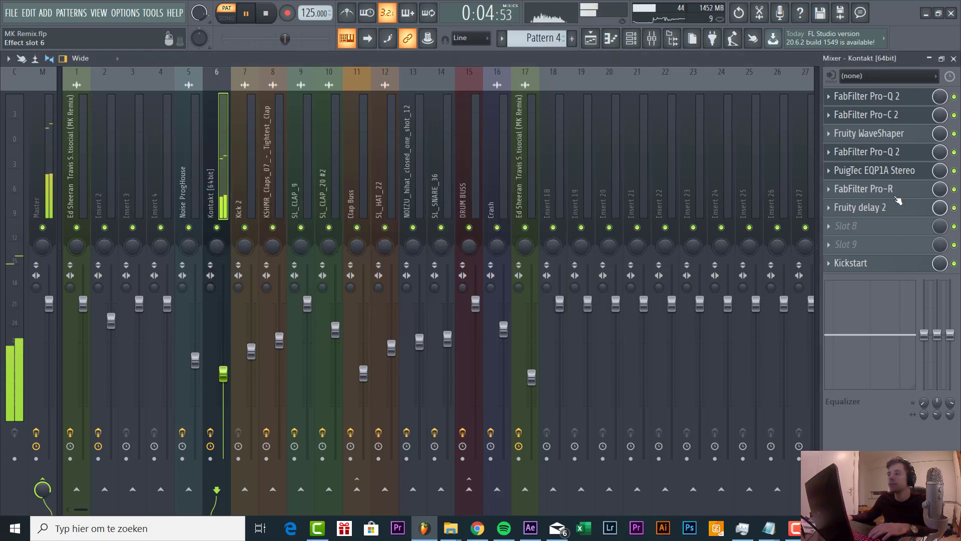
pyautogui.click(886, 189)
pyautogui.moveTo(326, 116); pyautogui.dragTo(483, 85)
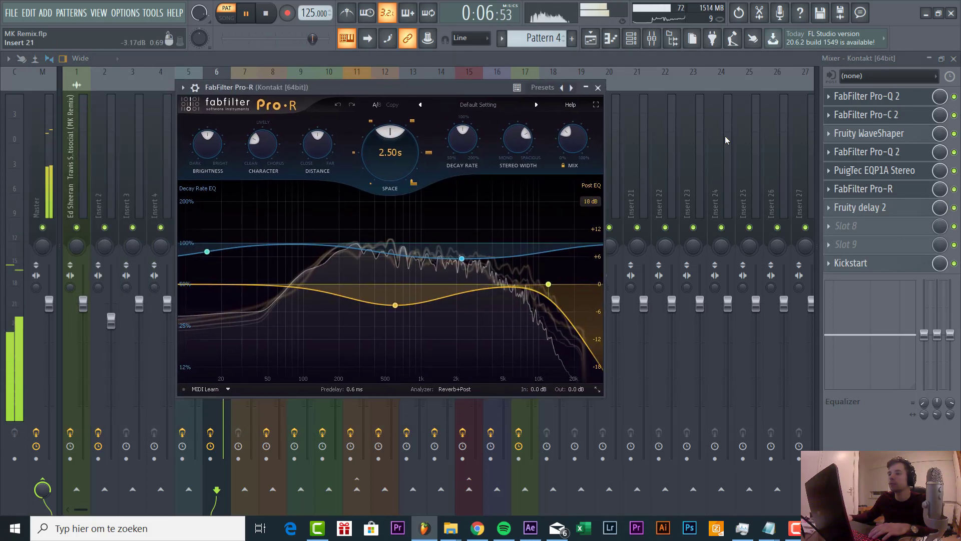
pyautogui.click(880, 209)
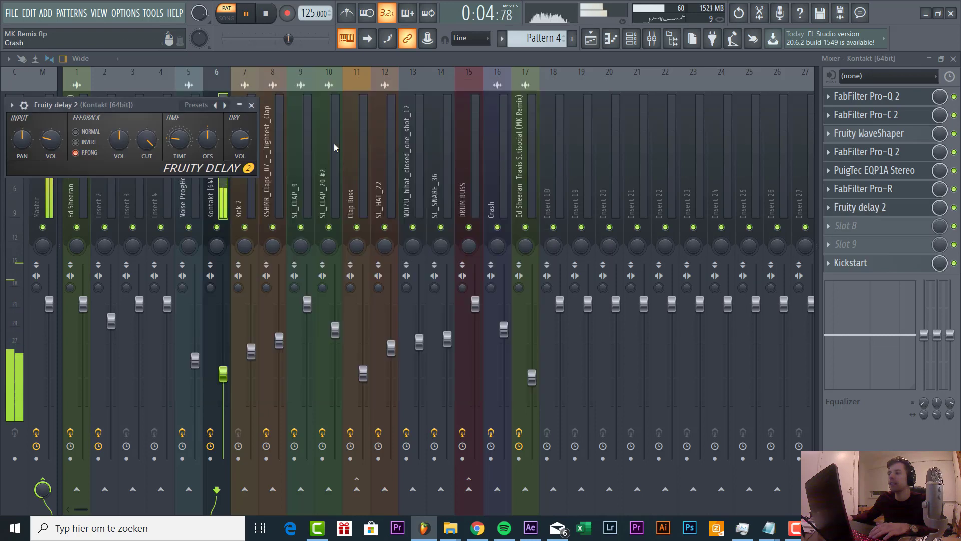
pyautogui.moveTo(151, 116); pyautogui.dragTo(493, 146)
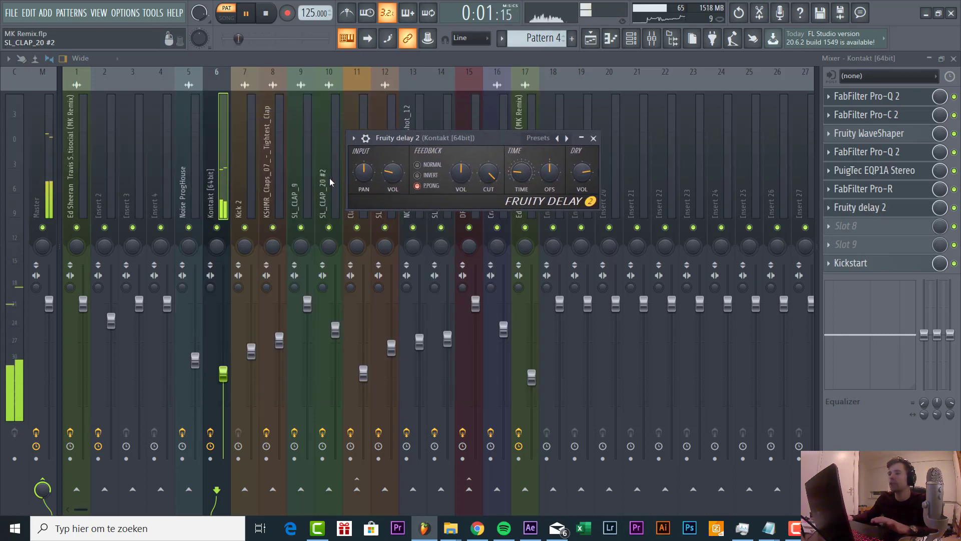
pyautogui.press('F5')
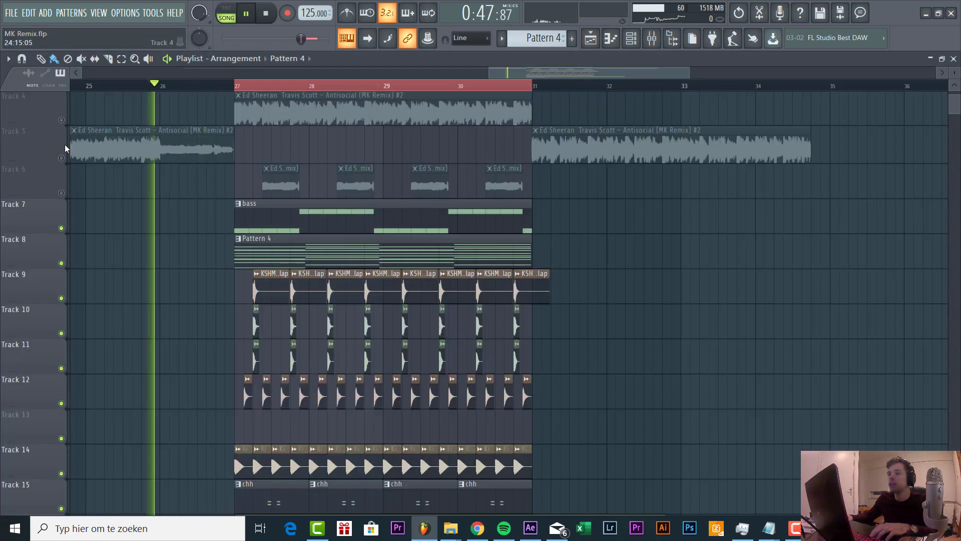
# Unmute Track 5 in the playlist, play the drop, stop playback and unmute Track 6.
pyautogui.click(61, 158)
pyautogui.scroll(2, 290, 236)
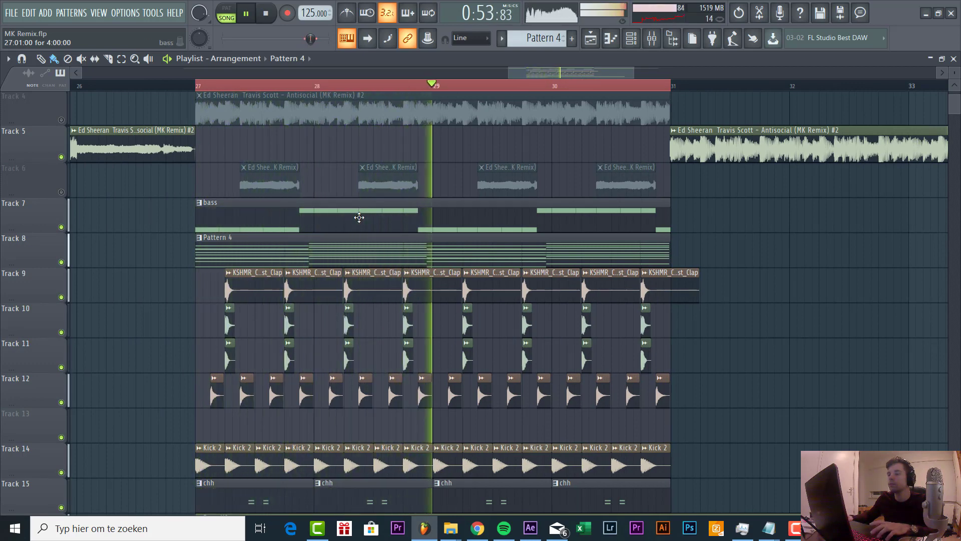
pyautogui.press('space')
pyautogui.click(62, 192)
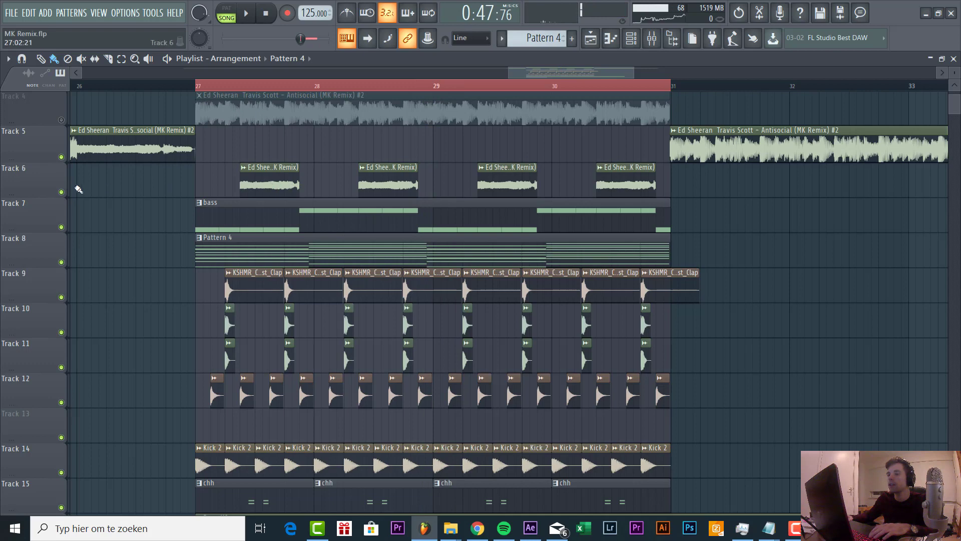
# Solo Track 6 in the playlist, play its short vocal clips and show their insert in the mixer.
pyautogui.rightClick(61, 193)
pyautogui.press('space')
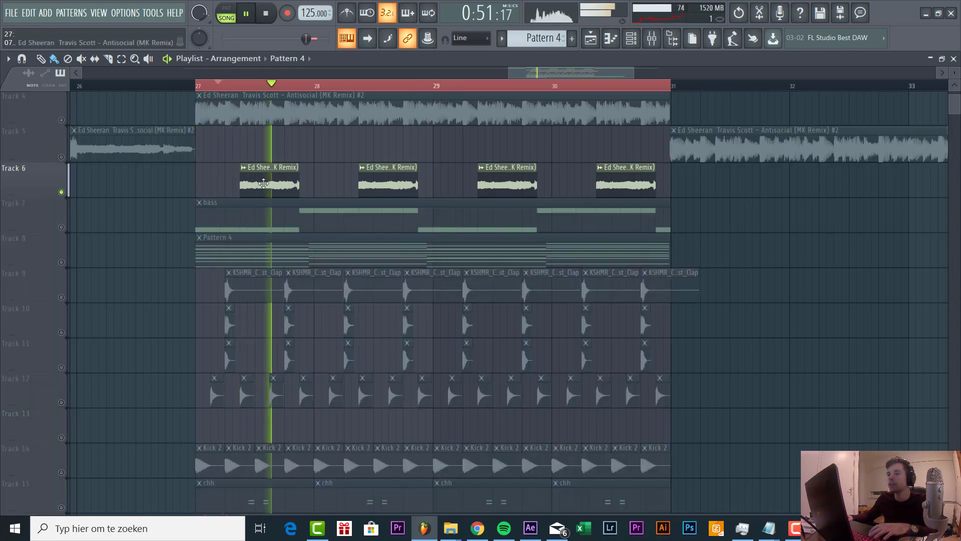
pyautogui.doubleClick(264, 183)
pyautogui.click(652, 39)
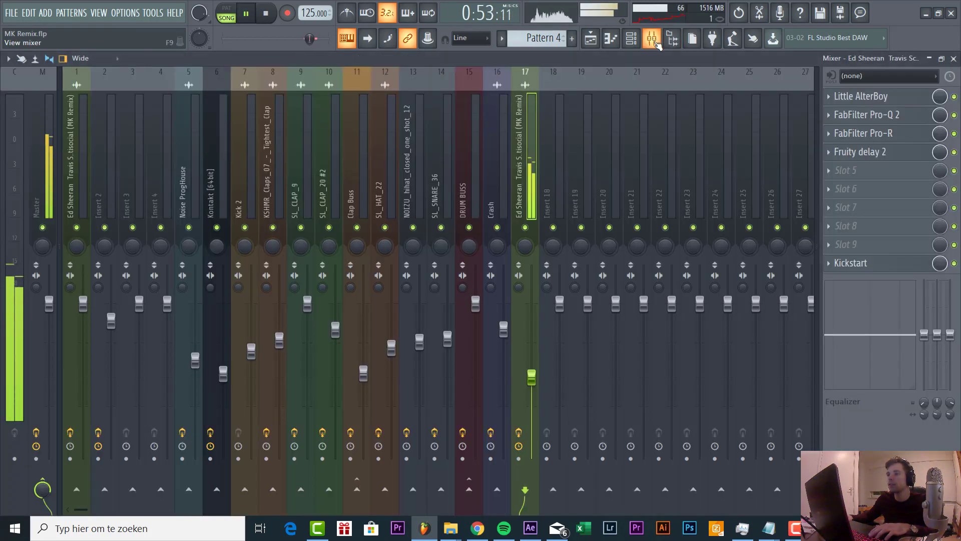
# View the Little AlterBoy pitch and formant settings on the vocal clips' mixer insert during playback.
pyautogui.click(881, 96)
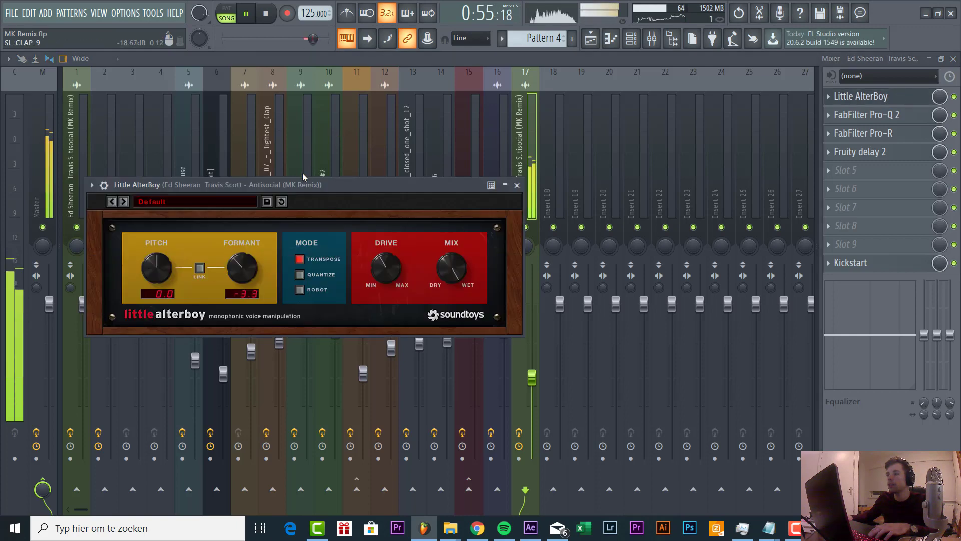
pyautogui.moveTo(300, 184); pyautogui.dragTo(388, 122)
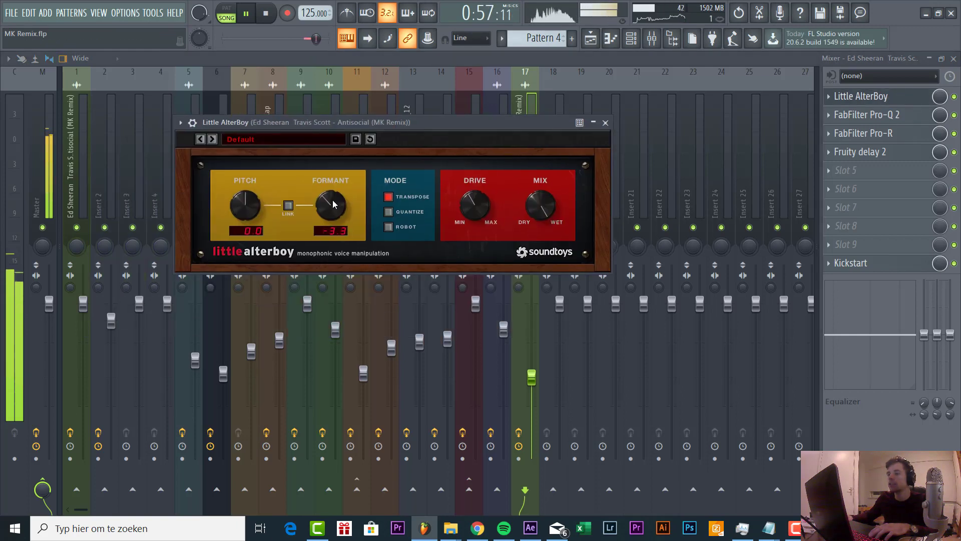
pyautogui.rightClick(518, 432)
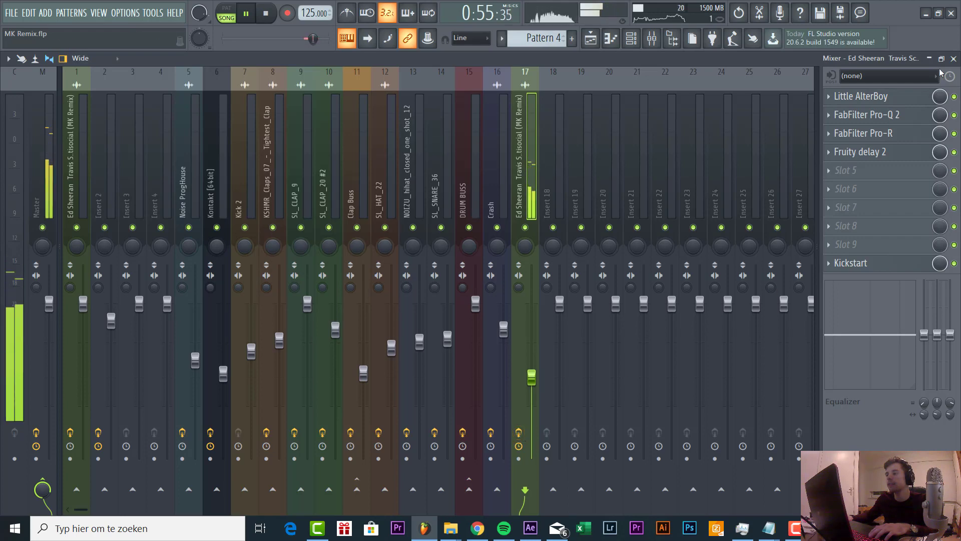
pyautogui.click(898, 97)
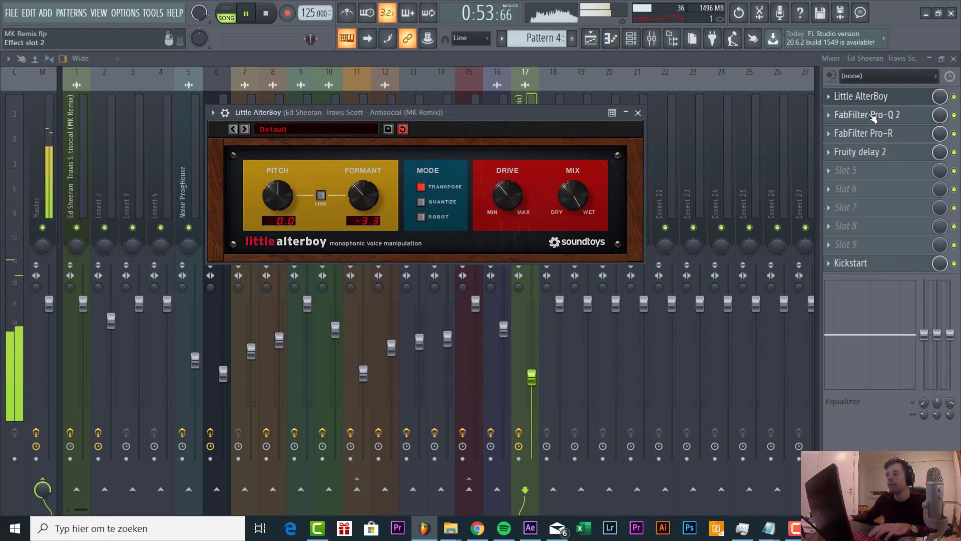
# View FabFilter Pro-Q 2 and Pro-R on the vocal insert, audition Fruity delay 2 and return to the playlist.
pyautogui.click(874, 115)
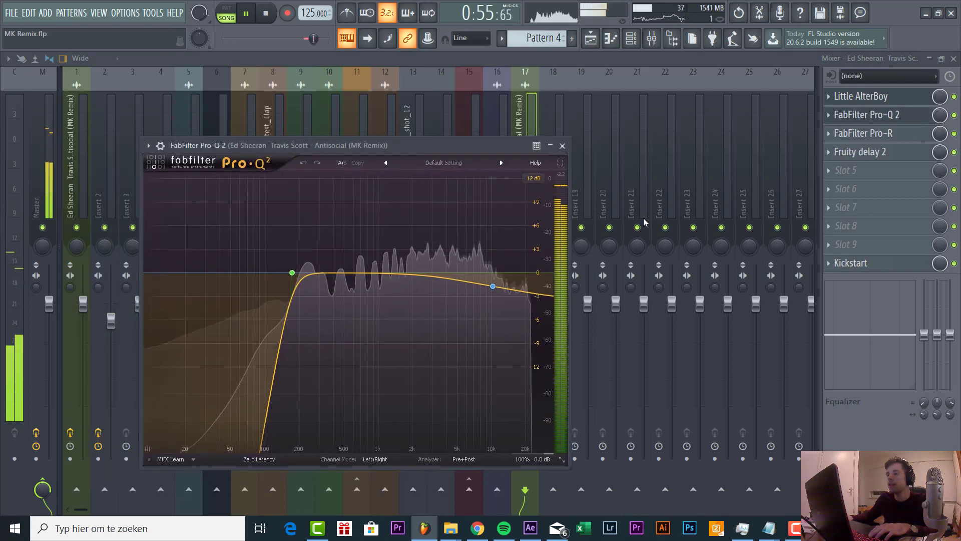
pyautogui.click(874, 133)
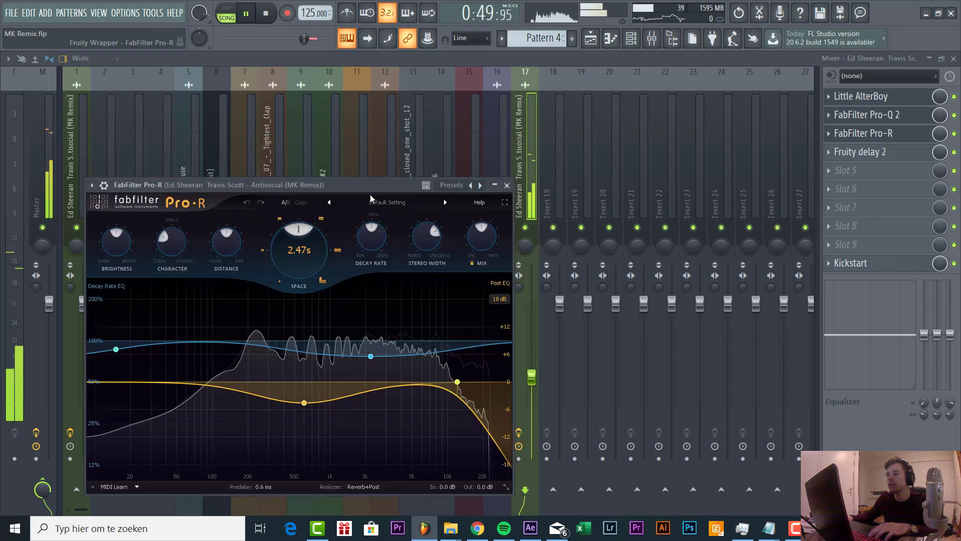
pyautogui.moveTo(371, 189); pyautogui.dragTo(458, 103)
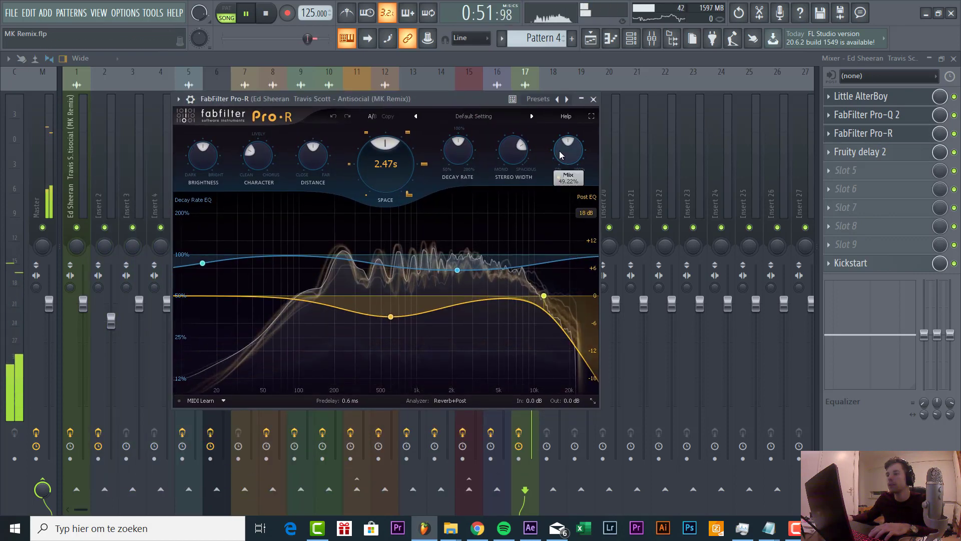
pyautogui.click(955, 152)
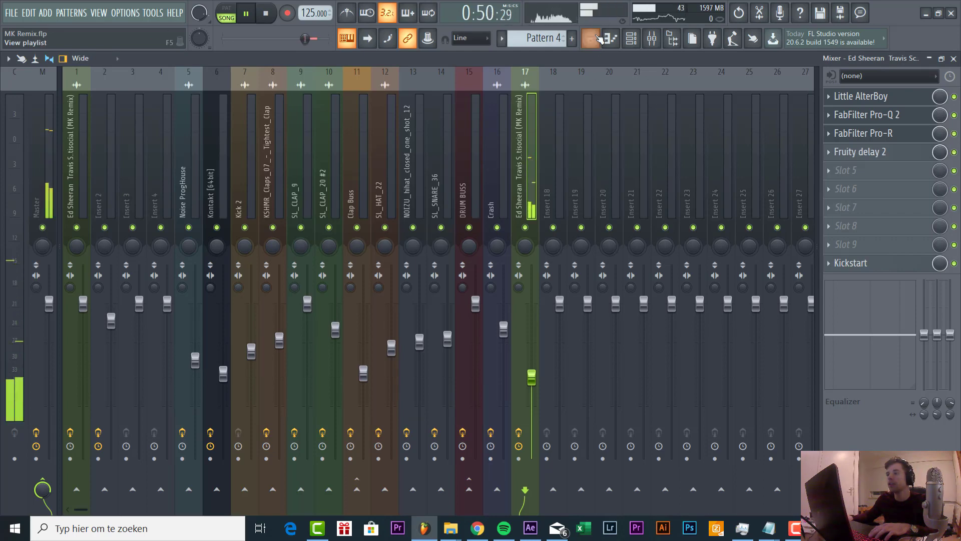
pyautogui.click(598, 40)
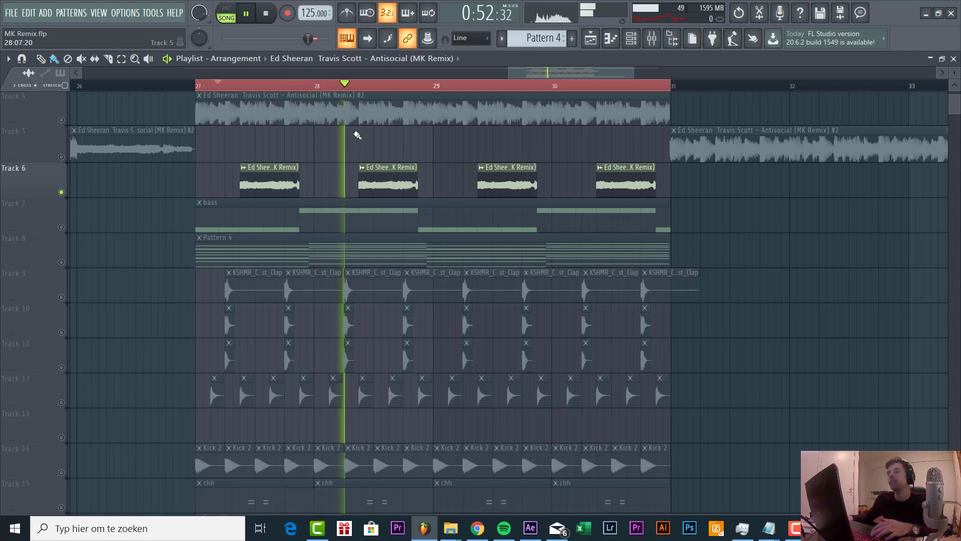
# Unsolo Track 6 with Track 4 kept muted, select about bars 26 to 32 and play the drop with its transitions.
pyautogui.press('space')
pyautogui.scroll(-3, 625, 241)
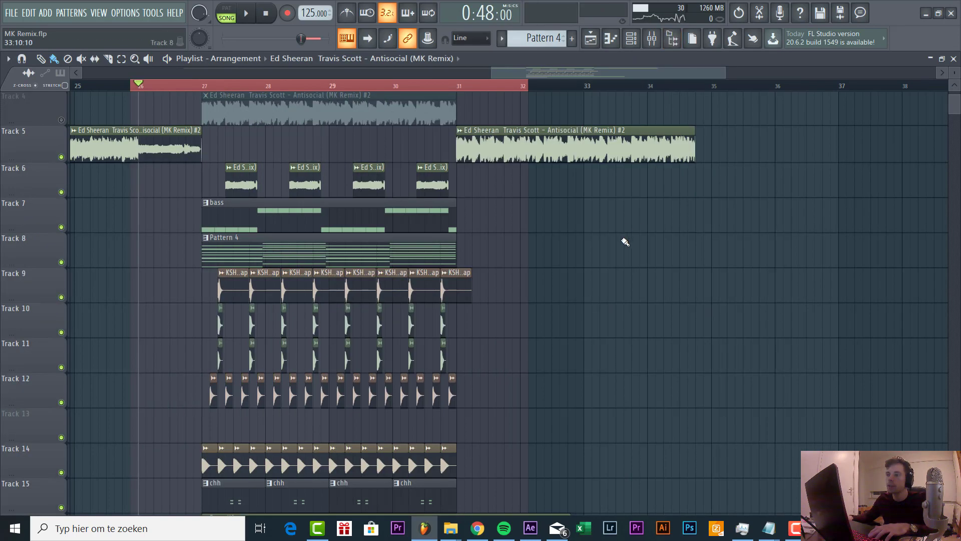
pyautogui.press('space')
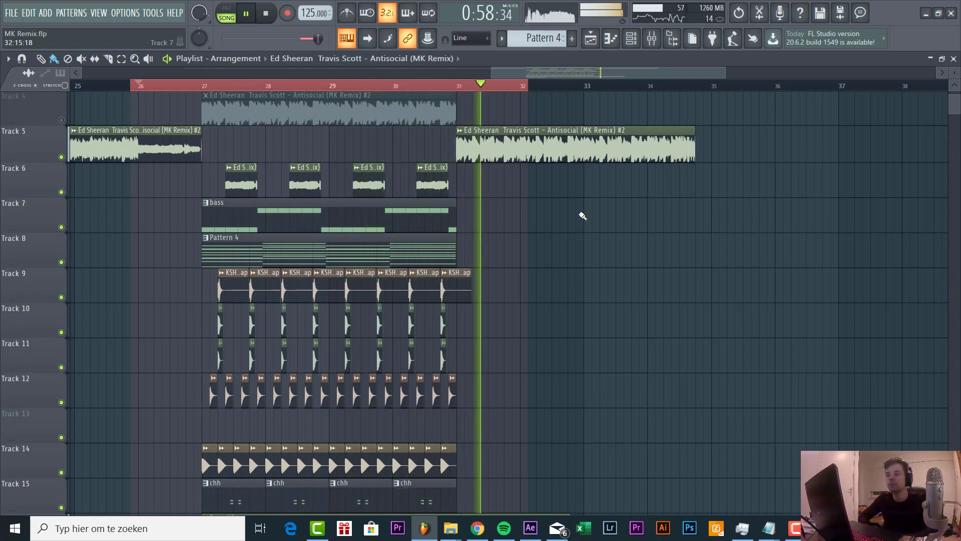
pyautogui.press('space')
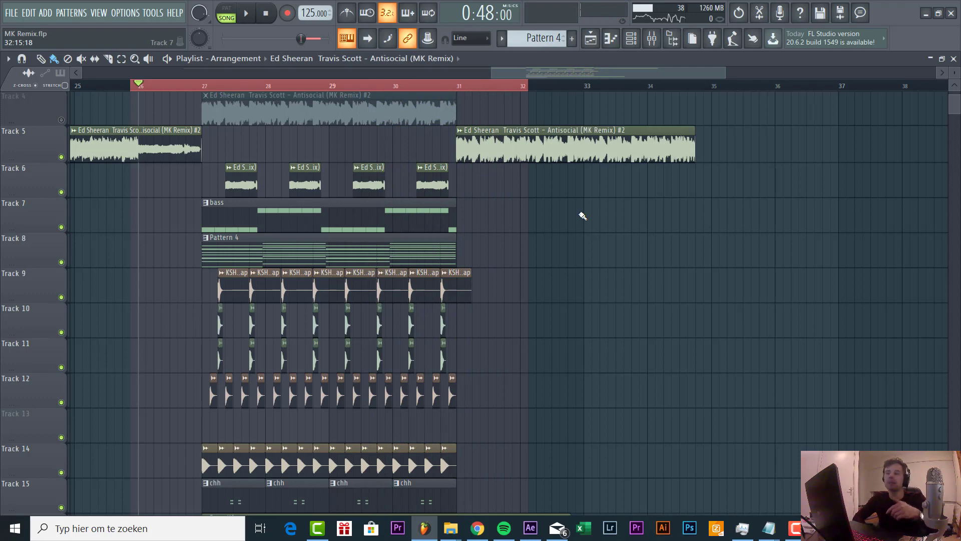